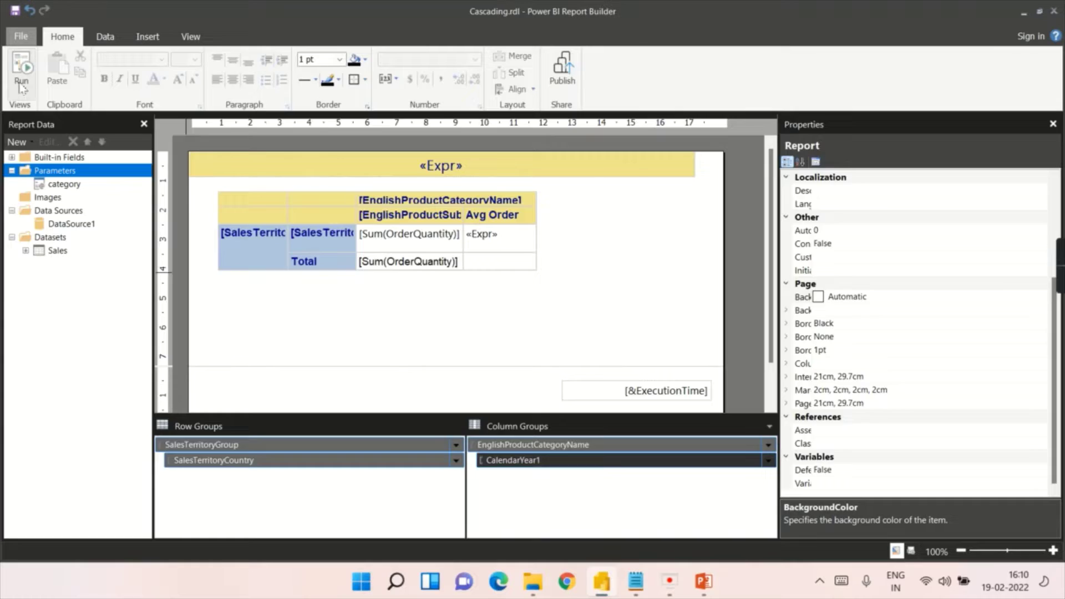
Step: Run the report with Accessories chosen as the product category
{"action": "left_click", "coordinate": [17, 83]}
{"action": "left_click", "coordinate": [170, 124]}
{"action": "left_click", "coordinate": [141, 136]}
{"action": "left_click", "coordinate": [1029, 127]}
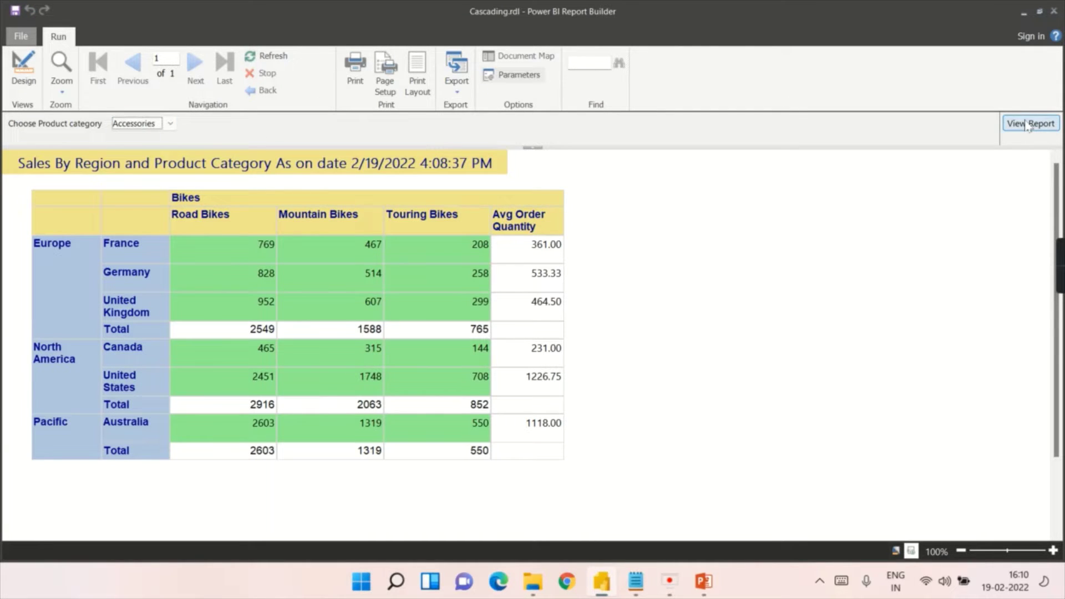
{"action": "left_click", "coordinate": [1029, 124]}
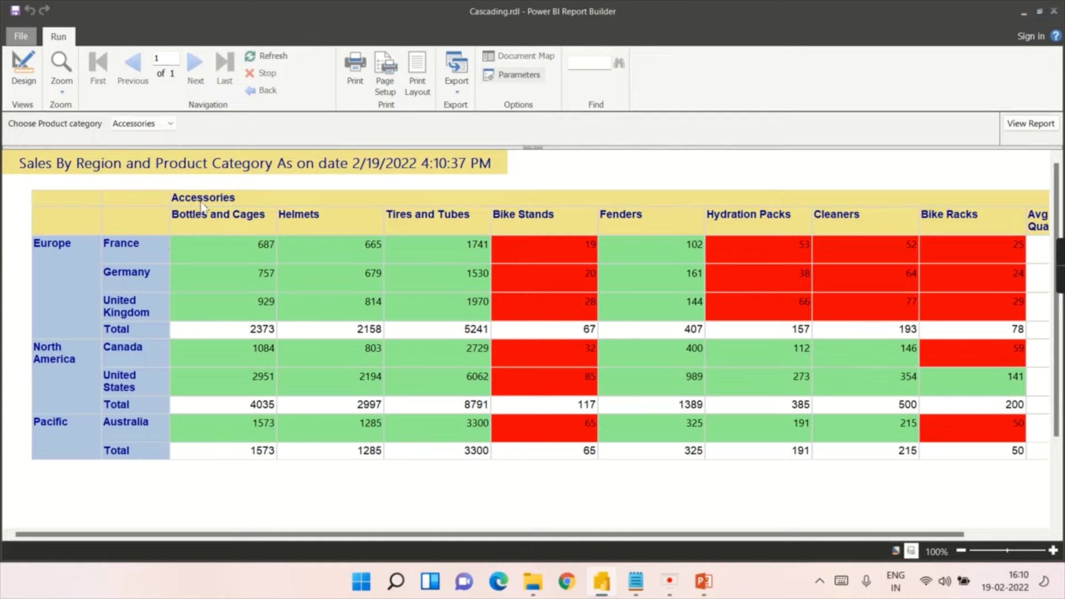
Step: View the report for the Bikes product category and return to the report design
{"action": "left_click", "coordinate": [141, 125]}
{"action": "left_click", "coordinate": [141, 147]}
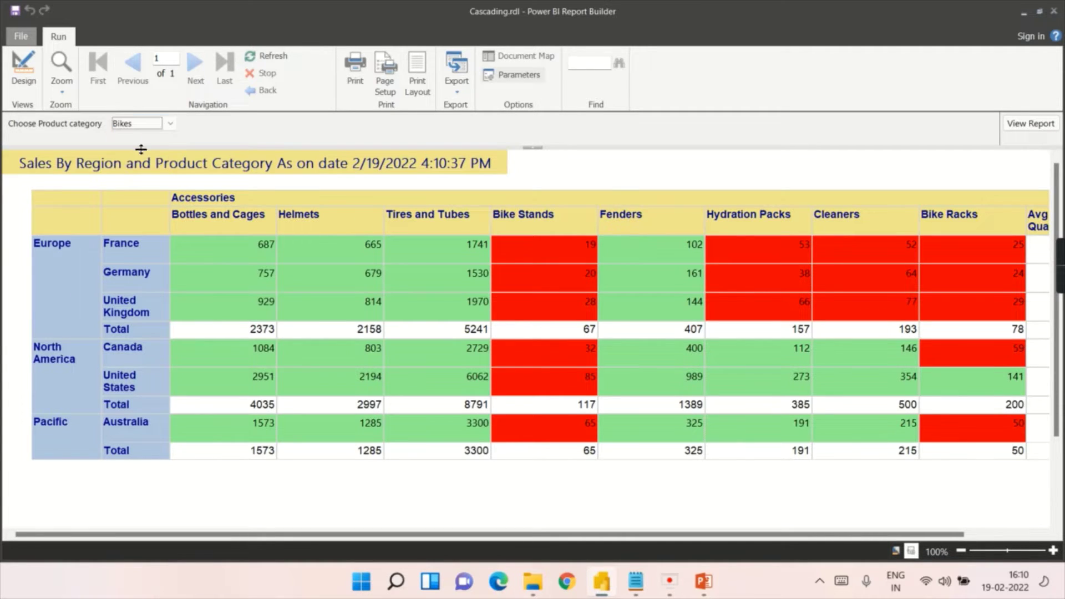
{"action": "left_click", "coordinate": [1031, 123]}
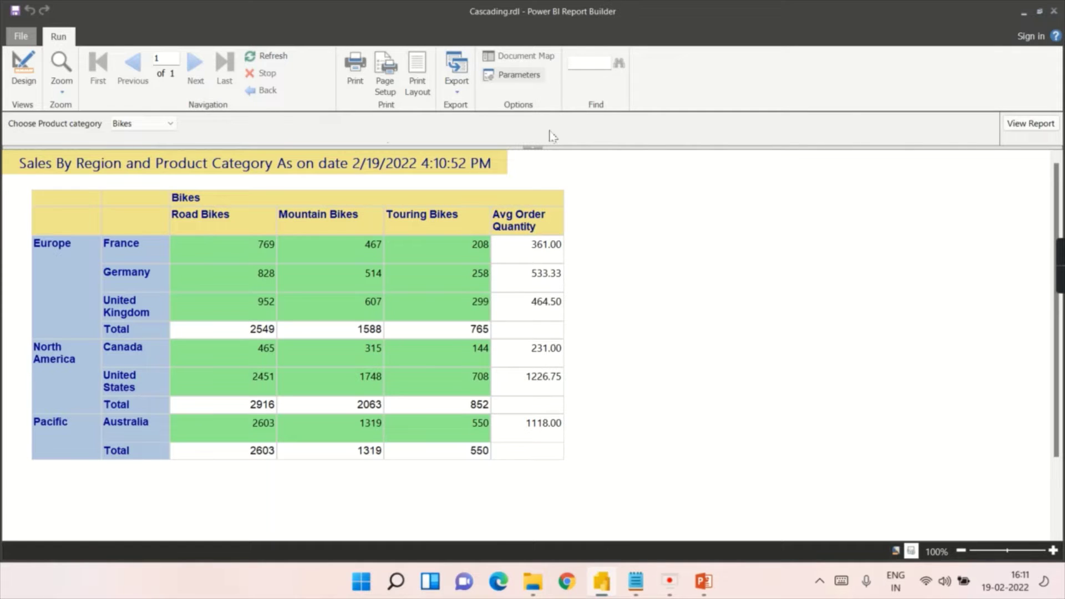
{"action": "left_click", "coordinate": [15, 65]}
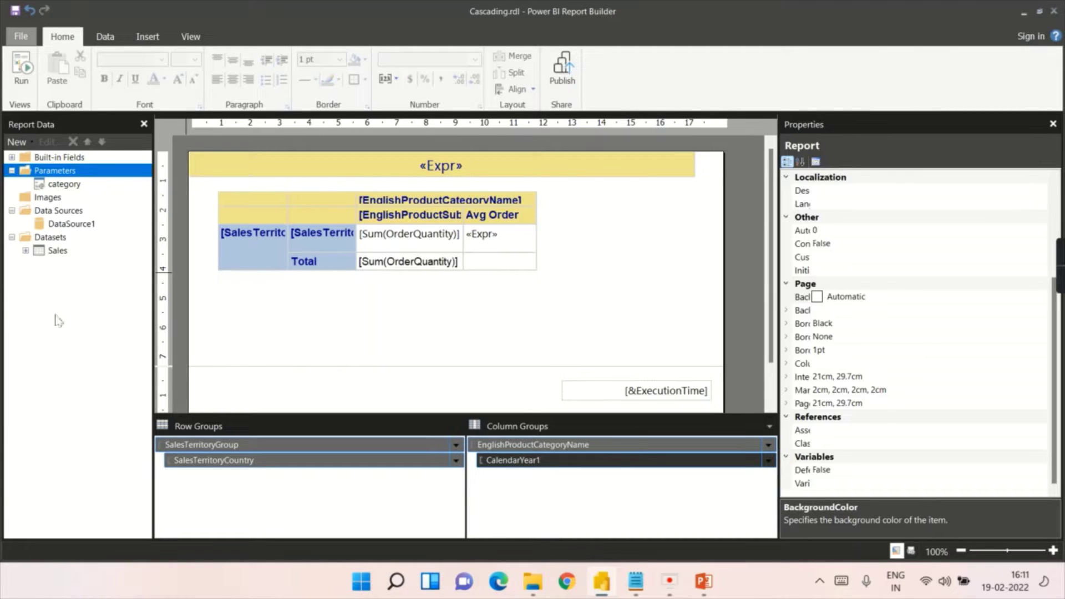
Step: Examine the category parameter's general settings, available values and default values without changing them
{"action": "double_click", "coordinate": [56, 185]}
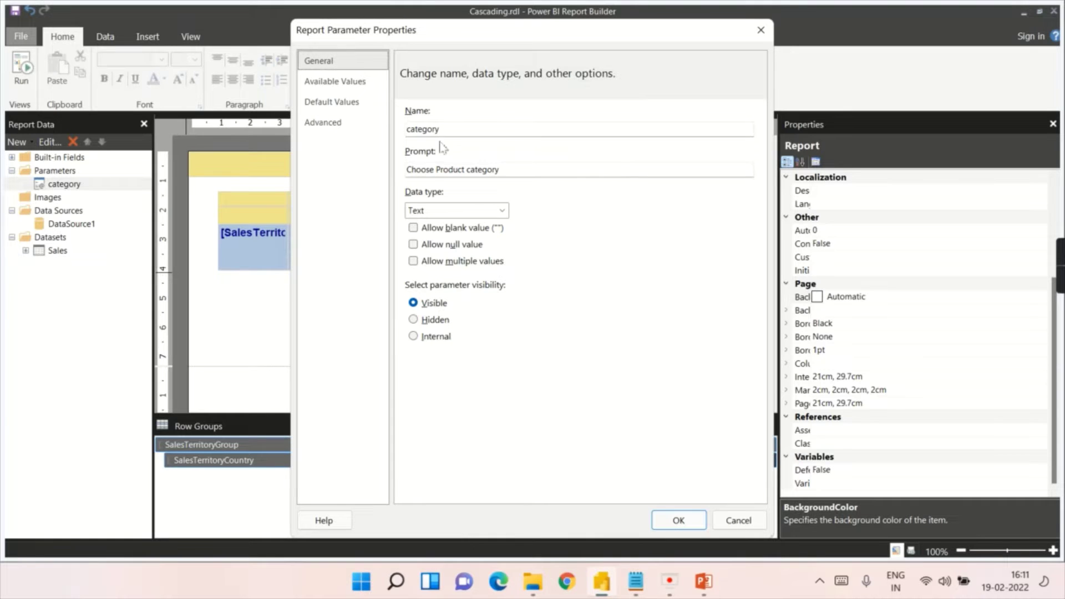
{"action": "left_click", "coordinate": [333, 81]}
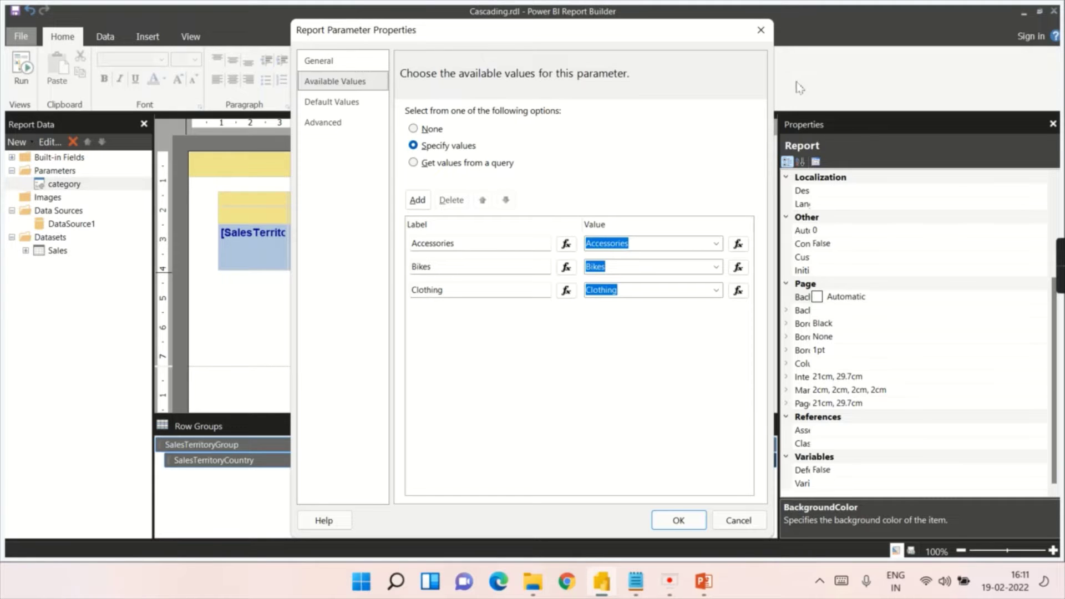
{"action": "left_click", "coordinate": [761, 30]}
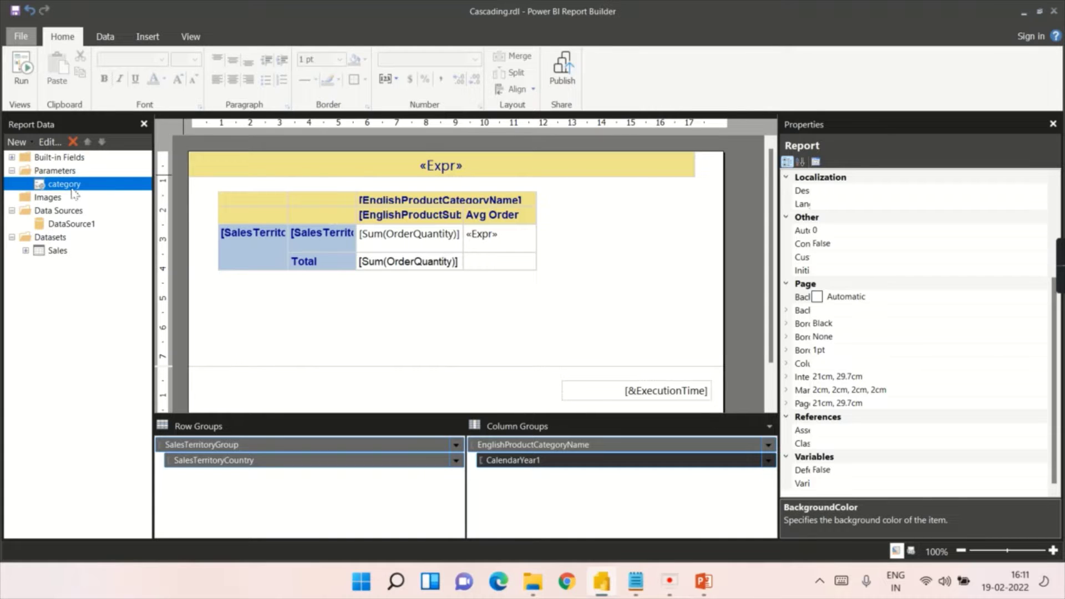
{"action": "double_click", "coordinate": [72, 190]}
{"action": "left_click", "coordinate": [339, 102]}
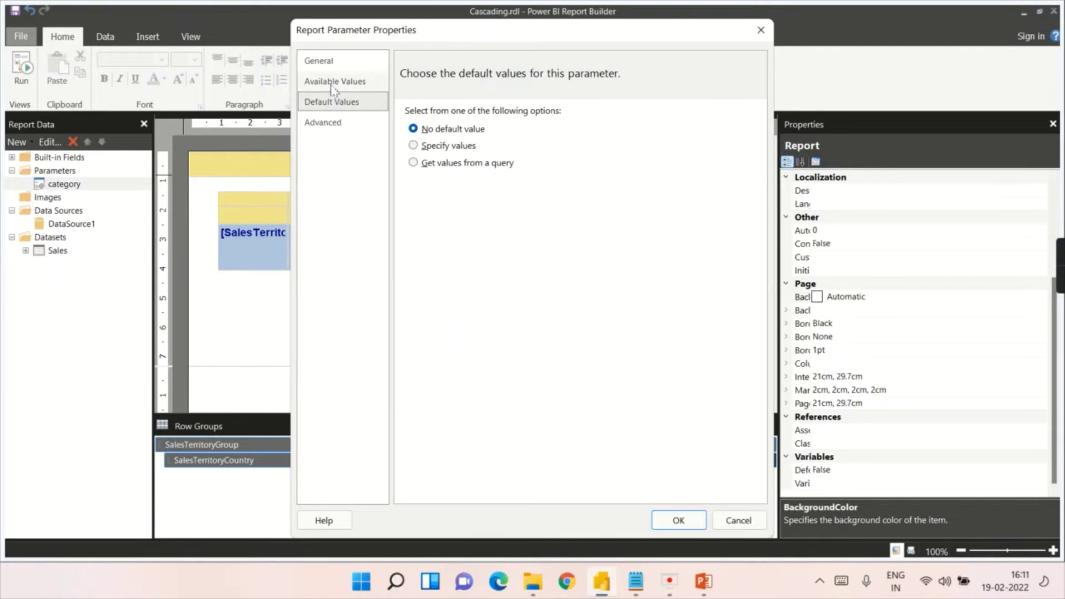
{"action": "left_click", "coordinate": [330, 81]}
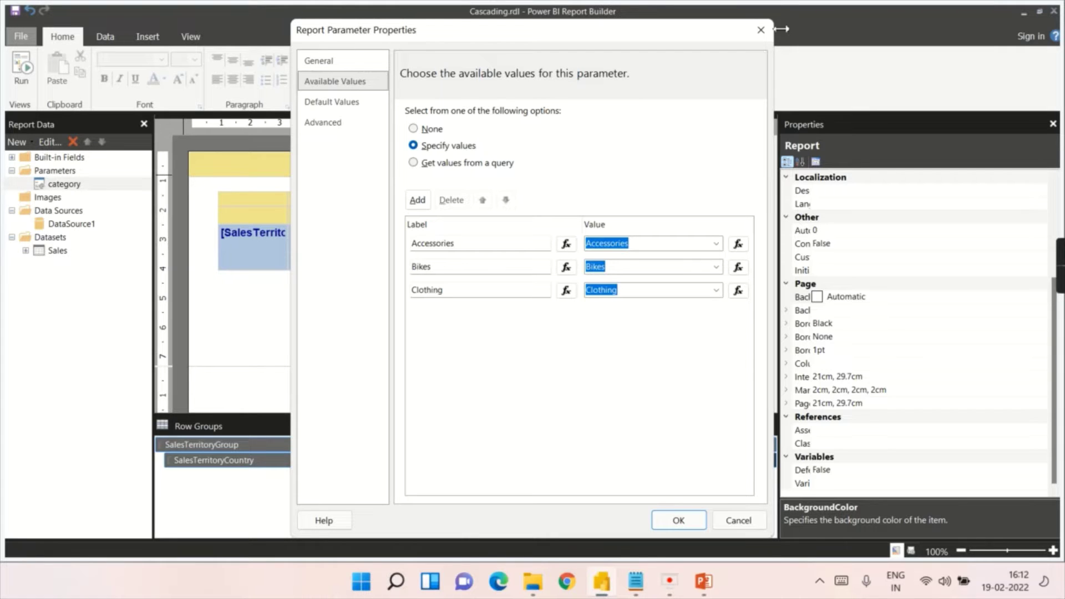
{"action": "left_click", "coordinate": [761, 30]}
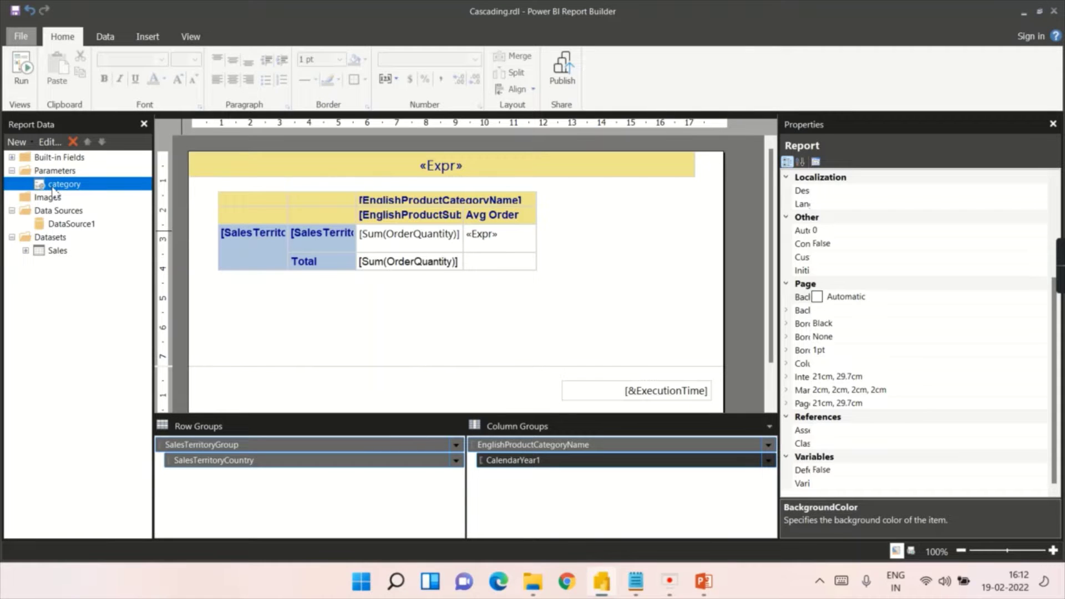
Step: Start a new dataset that uses DataSource1 as its data source
{"action": "right_click", "coordinate": [62, 240]}
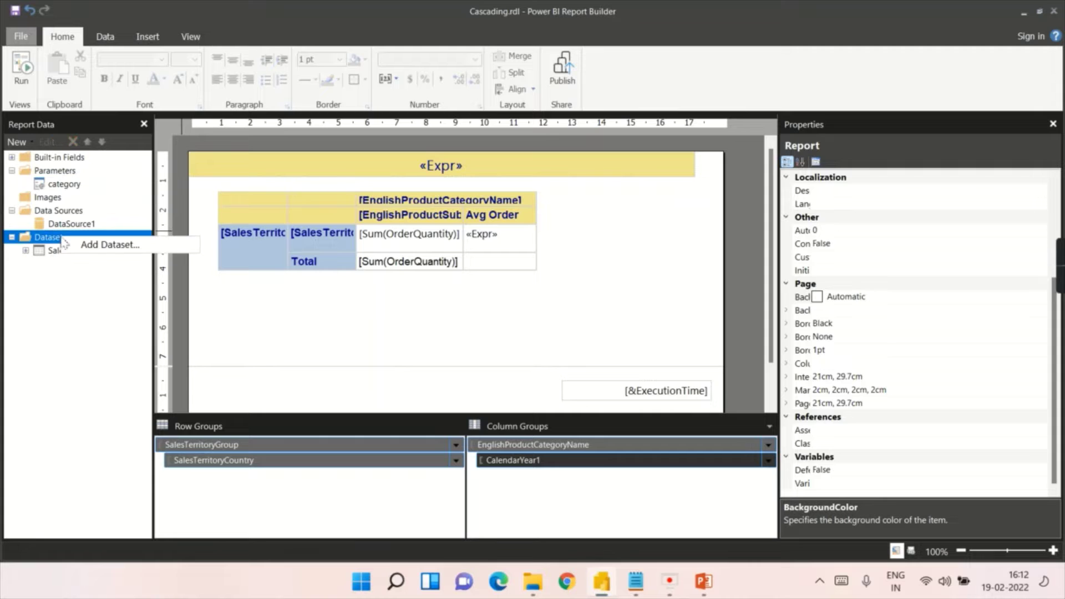
{"action": "left_click", "coordinate": [83, 240]}
{"action": "right_click", "coordinate": [64, 242]}
{"action": "left_click", "coordinate": [89, 245]}
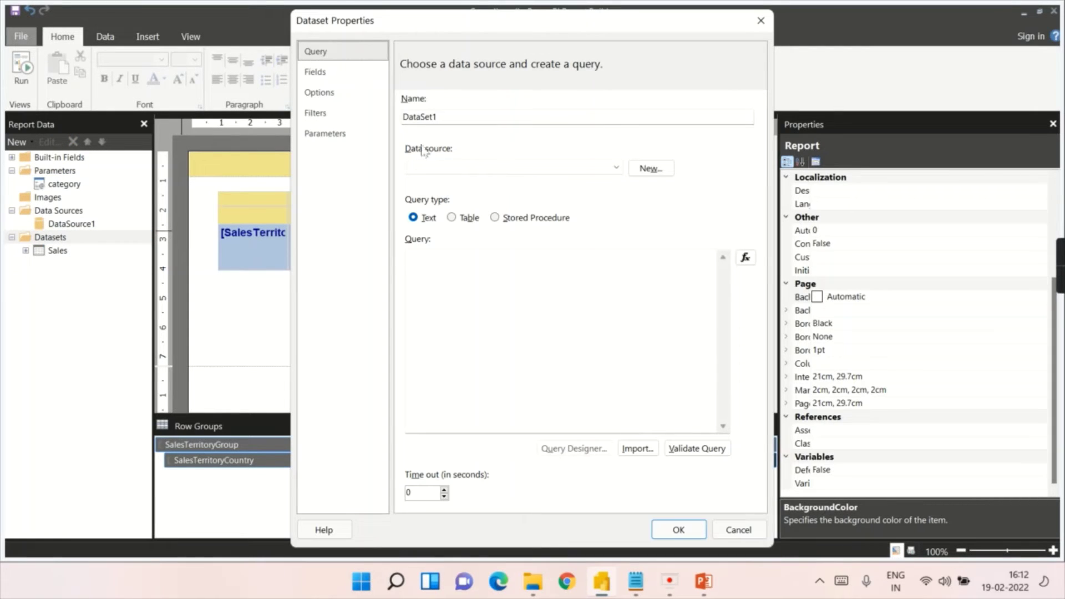
{"action": "left_click", "coordinate": [513, 167]}
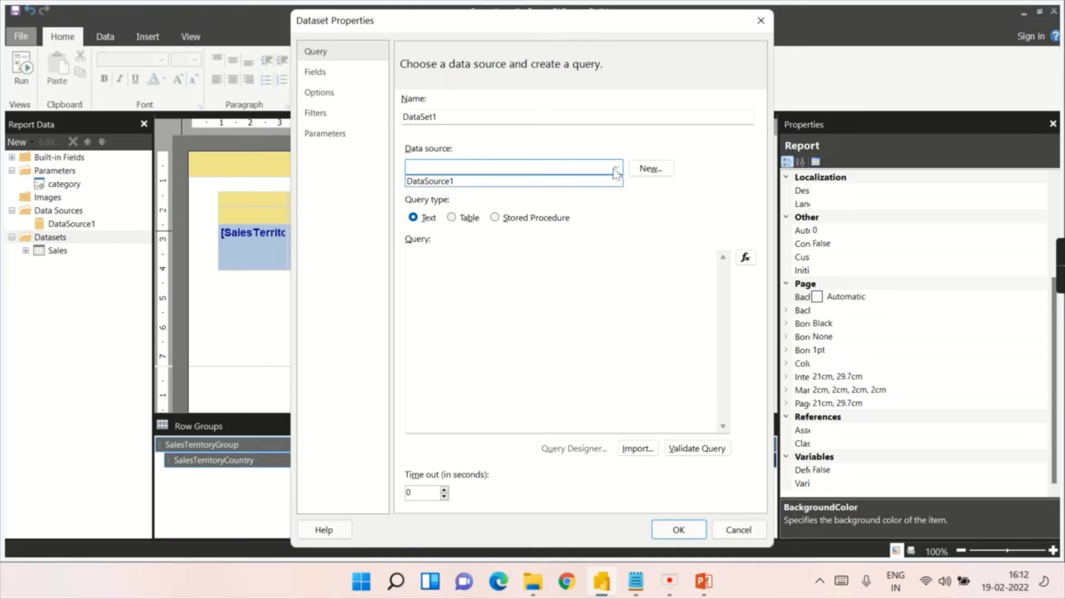
{"action": "left_click", "coordinate": [524, 182]}
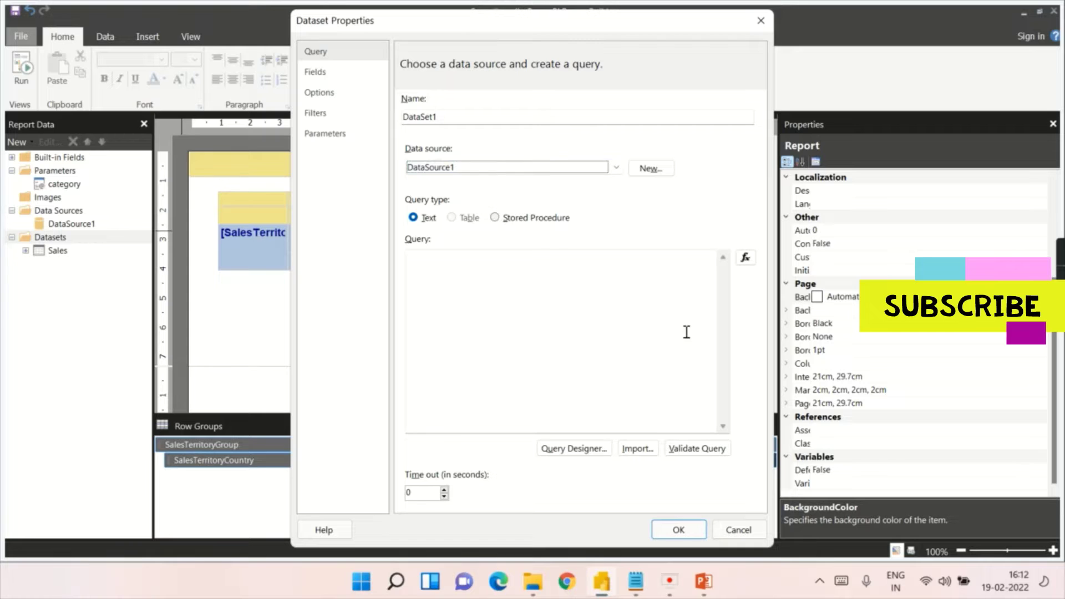
Step: In the Query Designer, add the EnglishProductSubcategoryName field of the DimProductSubcategory table to the dataset's query
{"action": "left_click", "coordinate": [574, 448]}
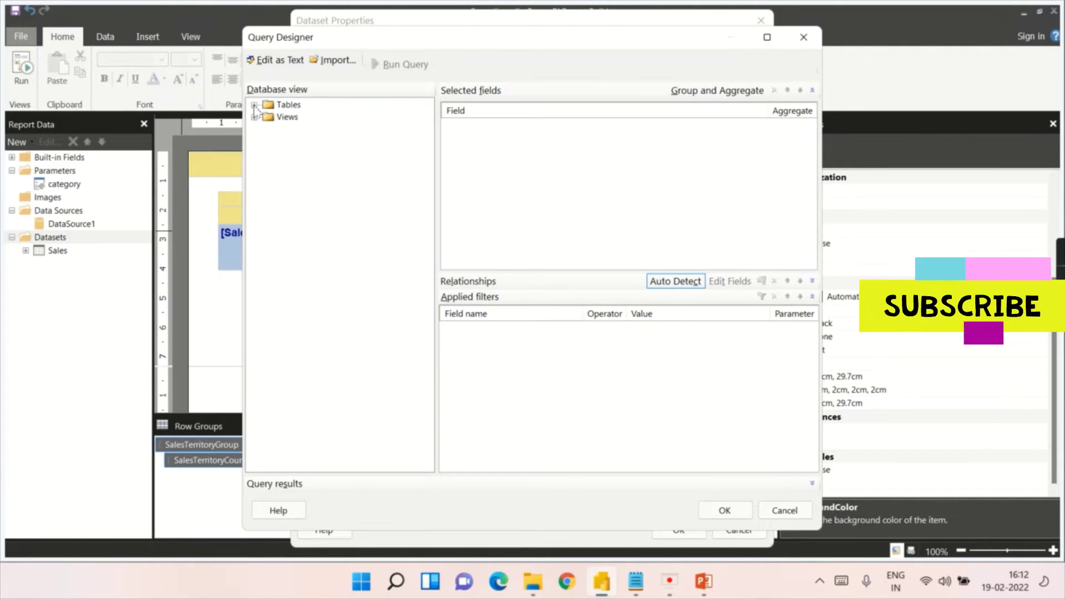
{"action": "left_click", "coordinate": [255, 106]}
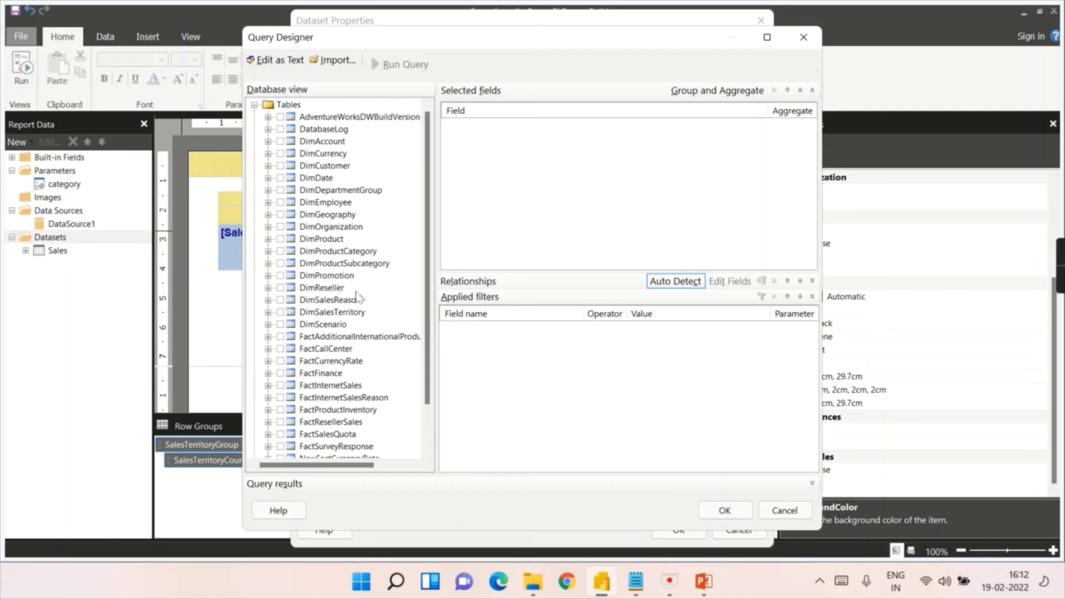
{"action": "left_click", "coordinate": [280, 264]}
{"action": "left_click", "coordinate": [280, 263]}
{"action": "left_click", "coordinate": [268, 263]}
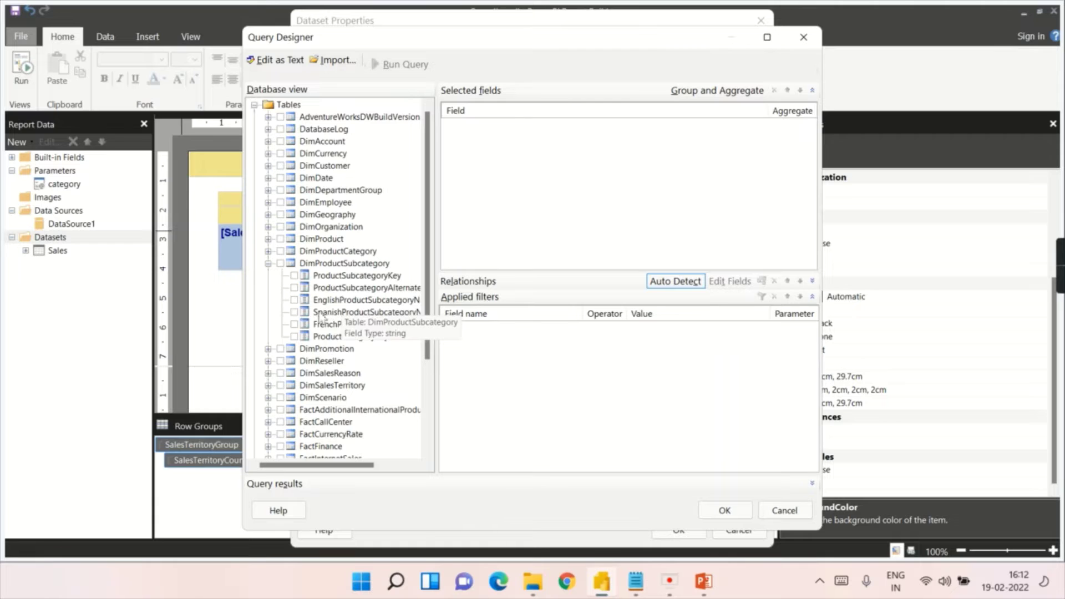
{"action": "left_click", "coordinate": [295, 300]}
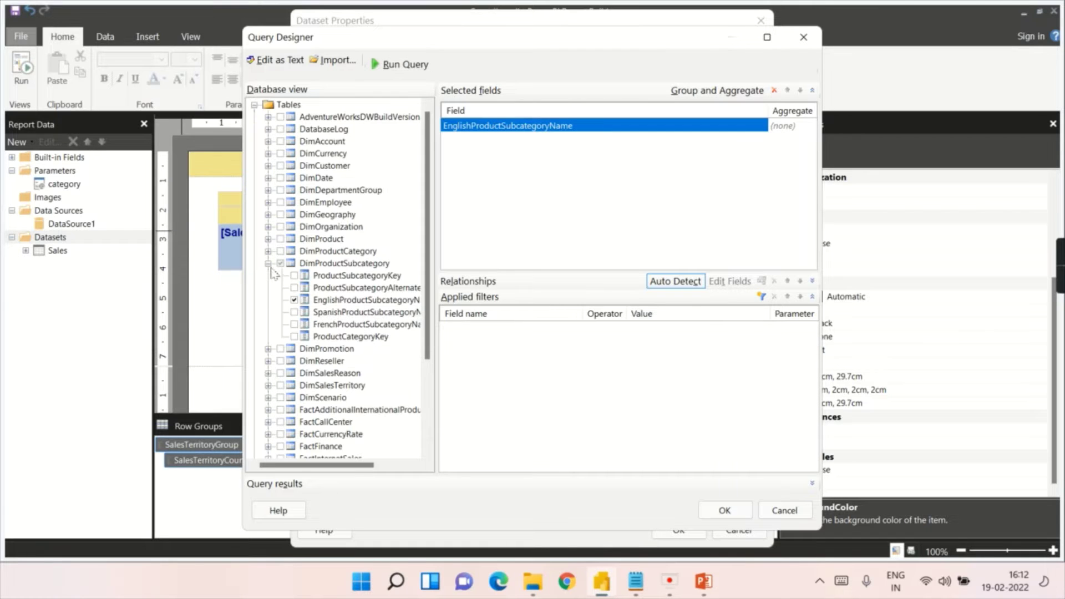
{"action": "left_click", "coordinate": [268, 263]}
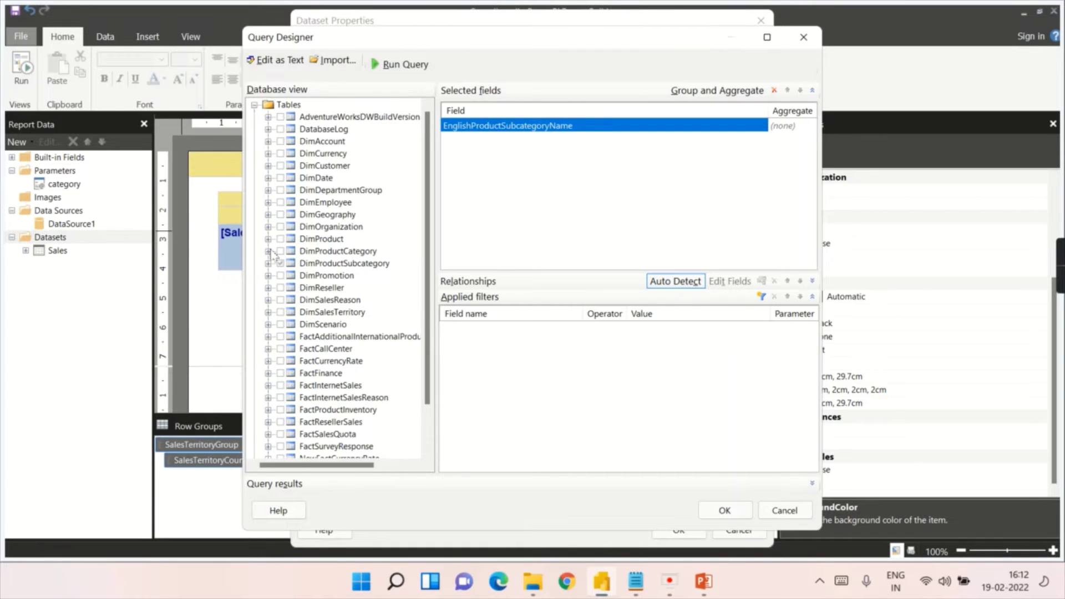
Step: Add the EnglishProductCategoryName field of the DimProductCategory table to the query and accept the design
{"action": "left_click", "coordinate": [268, 251]}
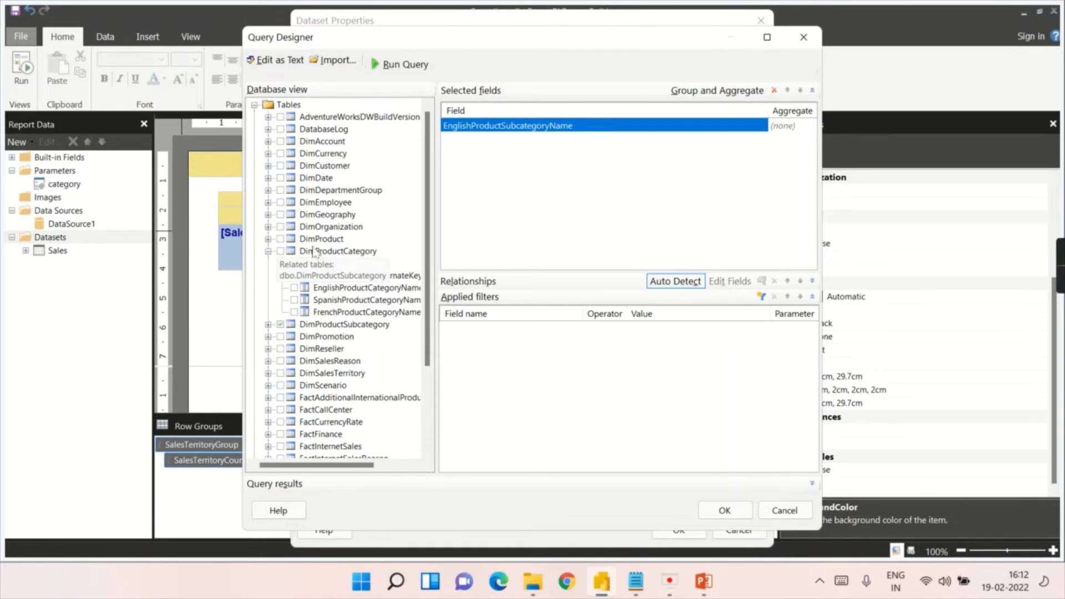
{"action": "left_click", "coordinate": [294, 288]}
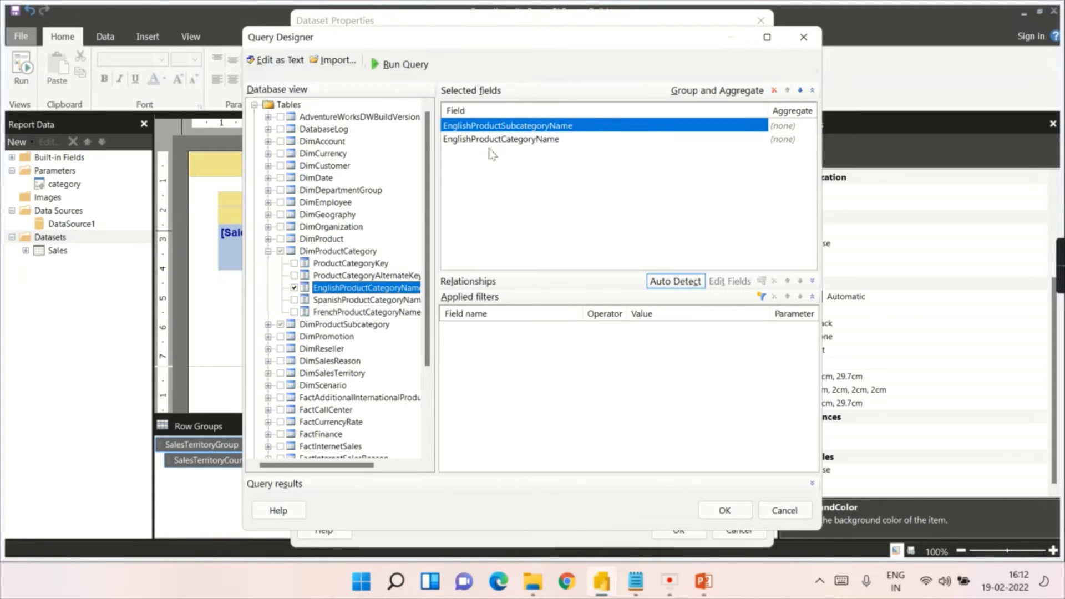
{"action": "left_click", "coordinate": [721, 510]}
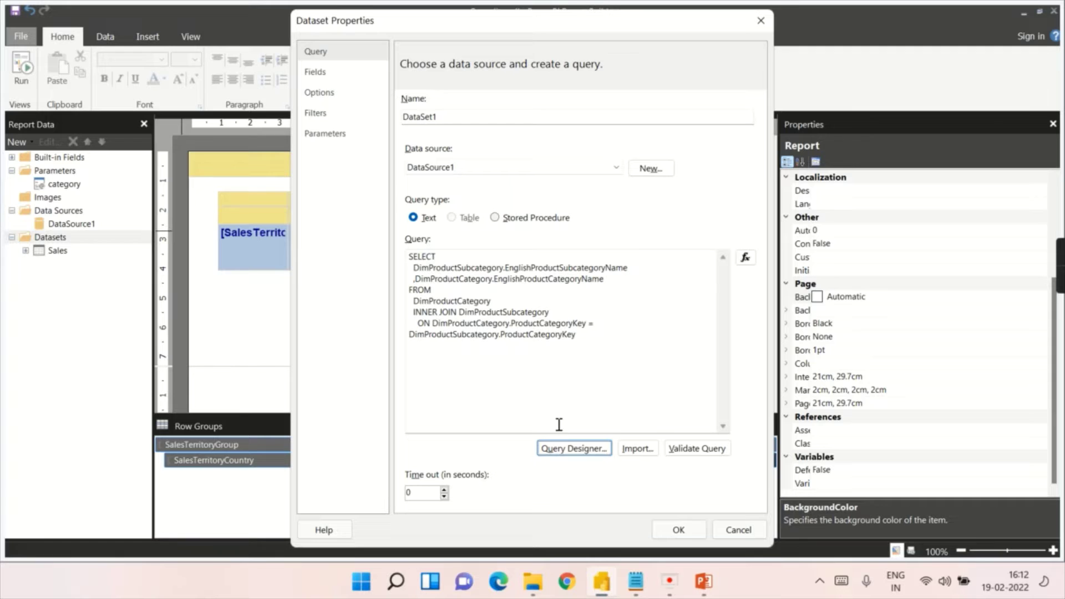
Step: Validate the dataset query and change its SELECT clause to SELECT distinct
{"action": "left_click", "coordinate": [682, 451]}
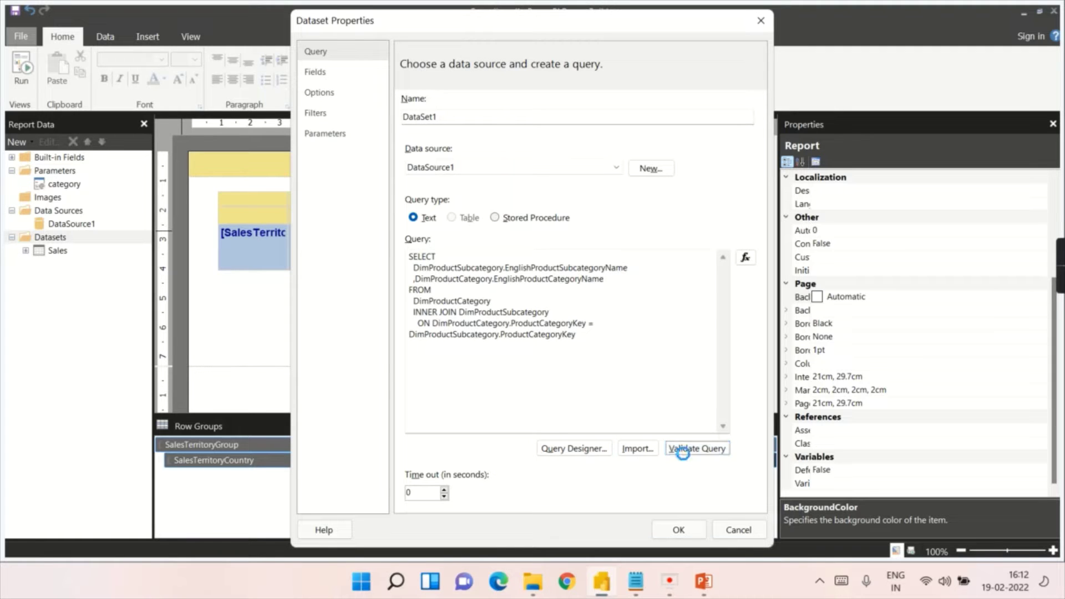
{"action": "left_click", "coordinate": [651, 345]}
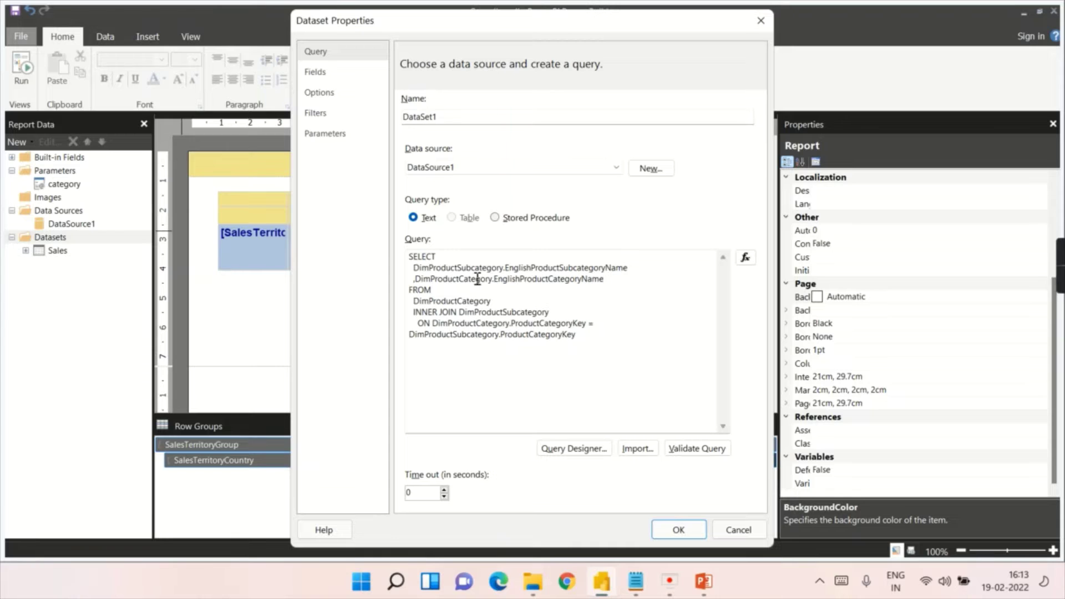
{"action": "left_click", "coordinate": [446, 261]}
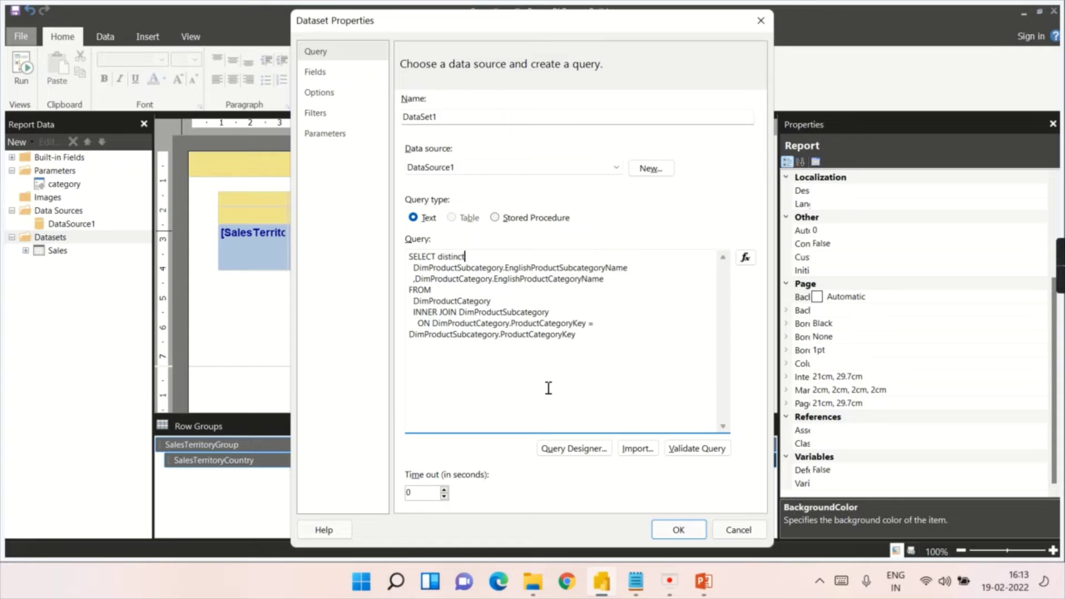
Step: Name the dataset Subproductcat, save it and collapse its field list
{"action": "left_click_drag", "start_coordinate": [490, 116], "coordinate": [346, 117]}
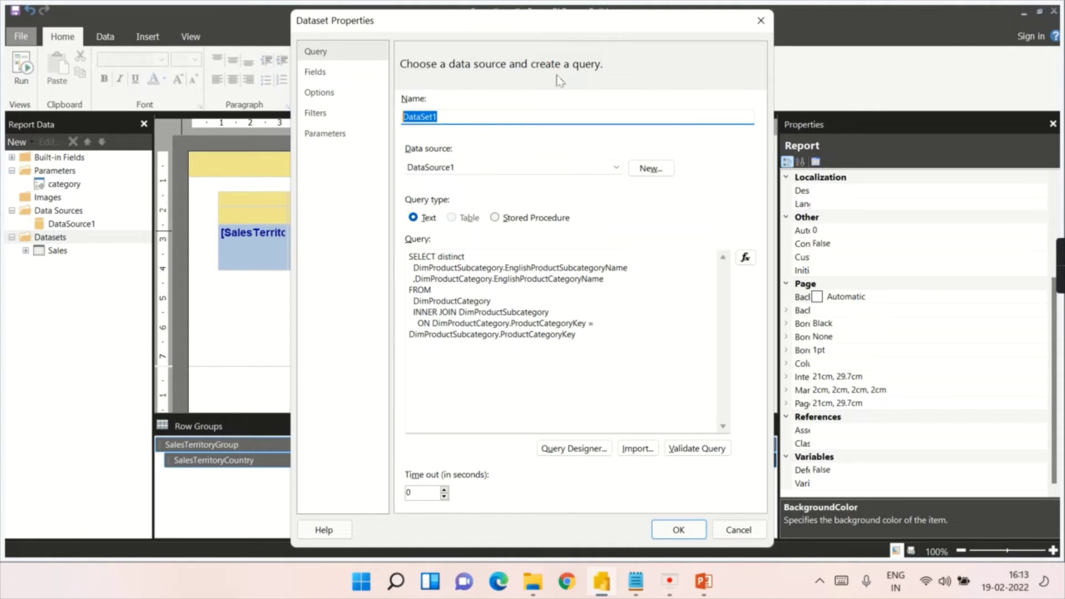
{"action": "type", "text": "Subproductcat"}
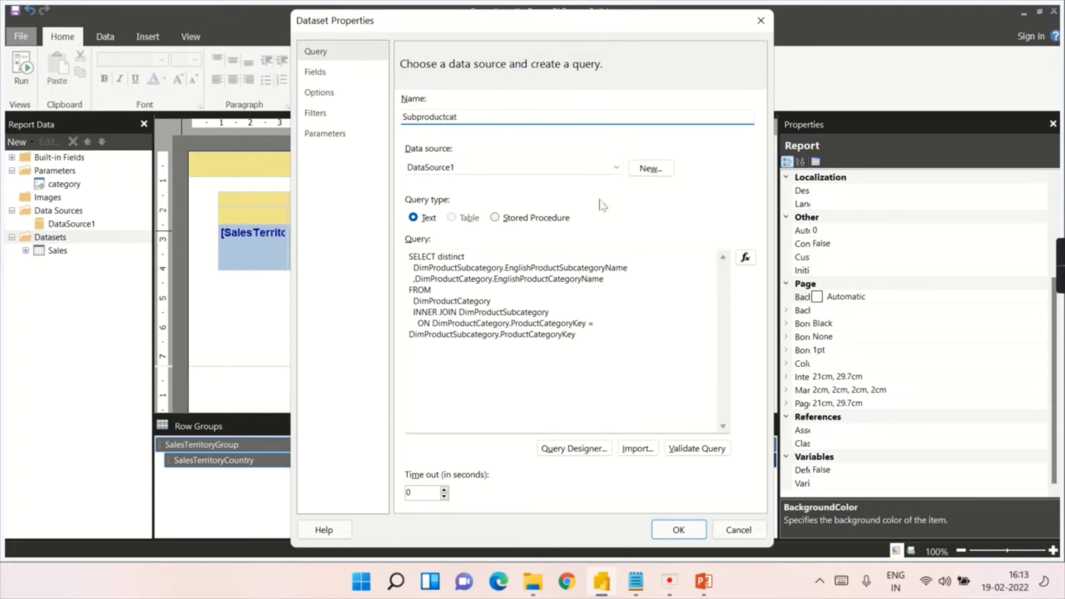
{"action": "left_click", "coordinate": [678, 530]}
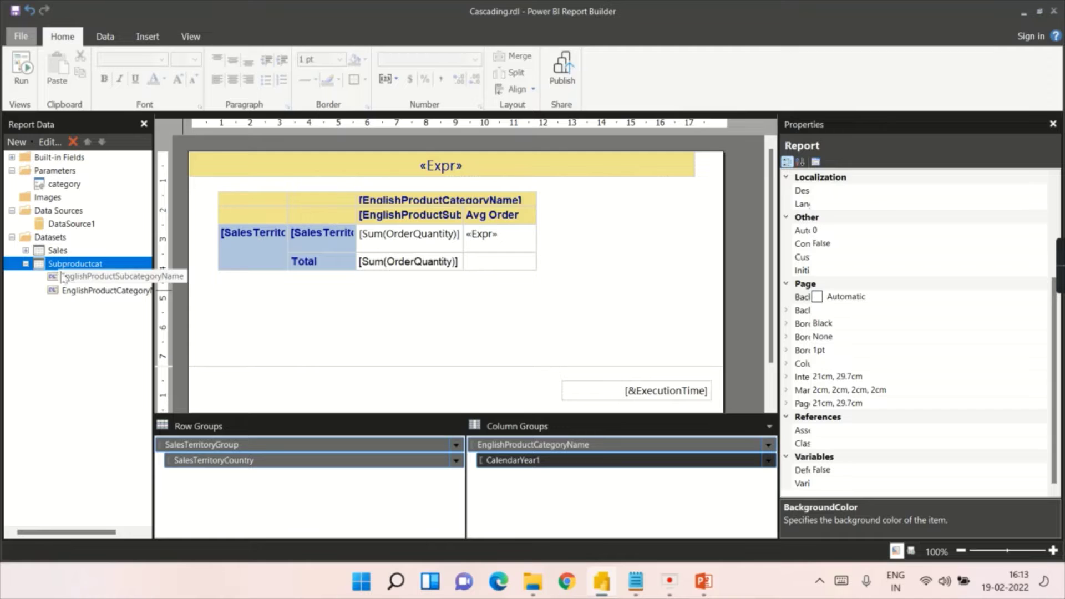
{"action": "left_click", "coordinate": [26, 265]}
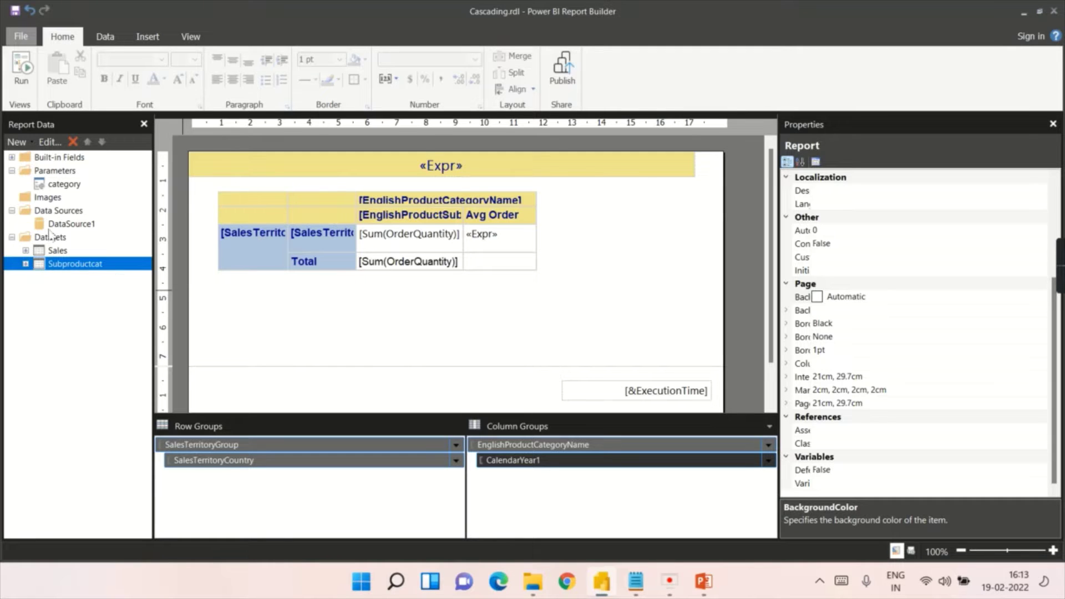
Step: Add a report parameter named subprodcat, enter "Choose Sub Category" as its prompt and add the word "Product" to it
{"action": "right_click", "coordinate": [70, 172]}
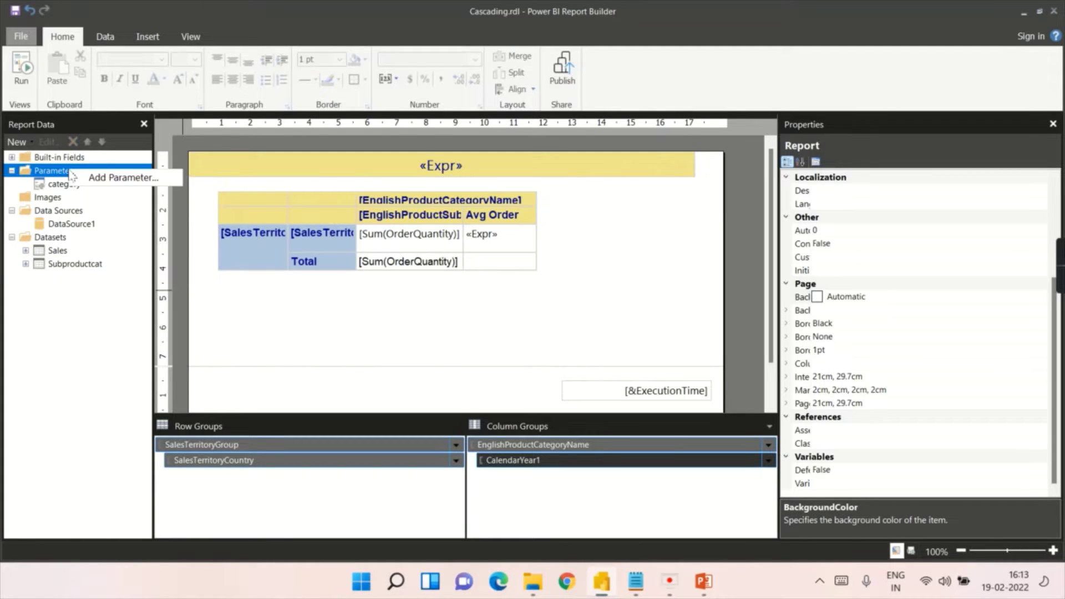
{"action": "left_click", "coordinate": [103, 179]}
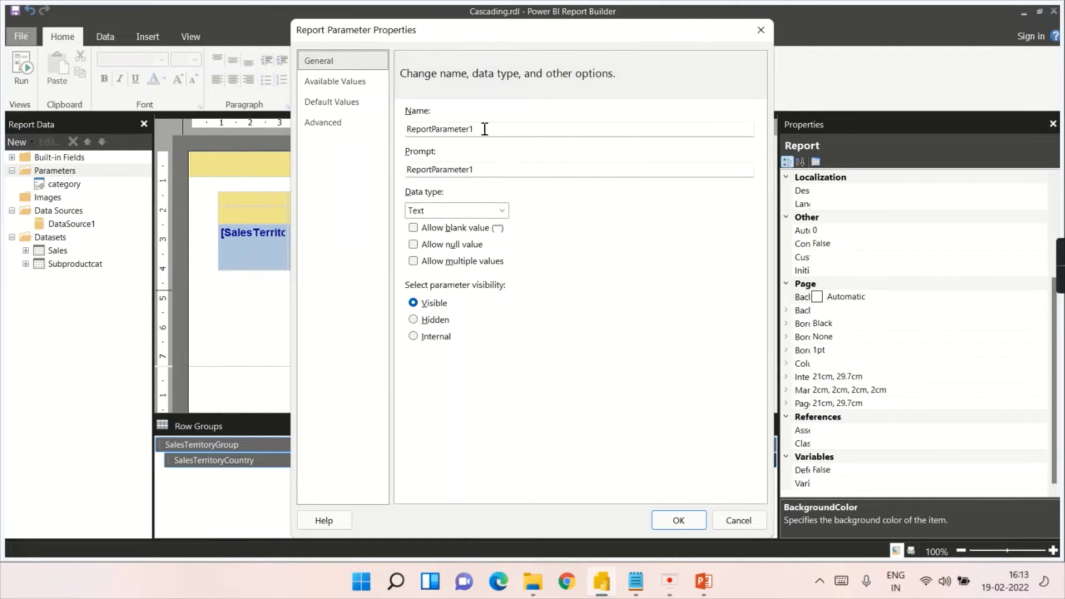
{"action": "double_click", "coordinate": [494, 130]}
{"action": "type", "text": "subprodcat"}
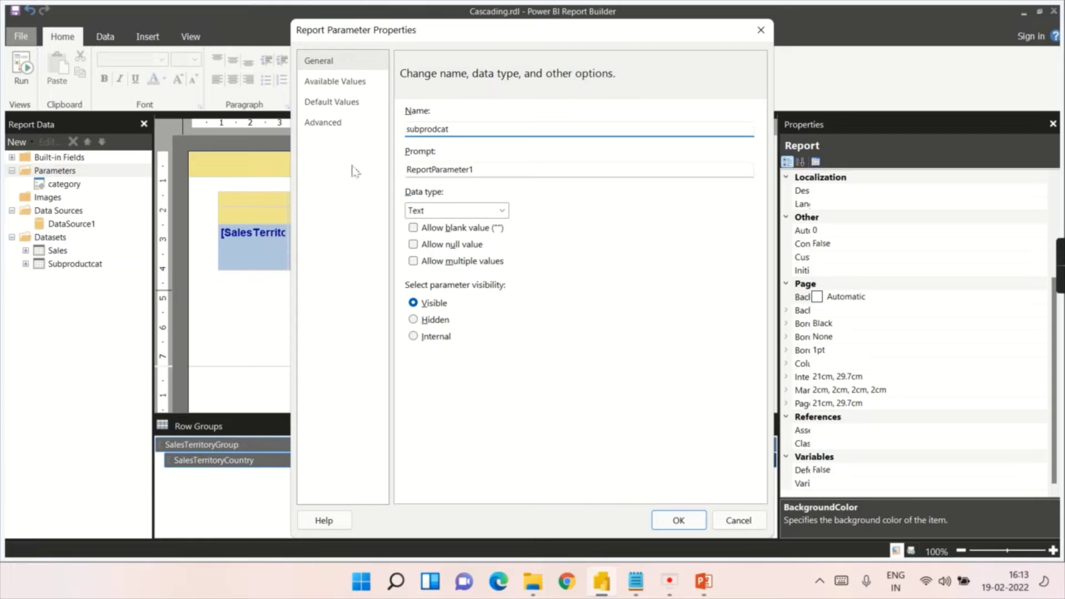
{"action": "left_click", "coordinate": [519, 170]}
{"action": "double_click", "coordinate": [519, 169]}
{"action": "type", "text": "Choose Sub Category"}
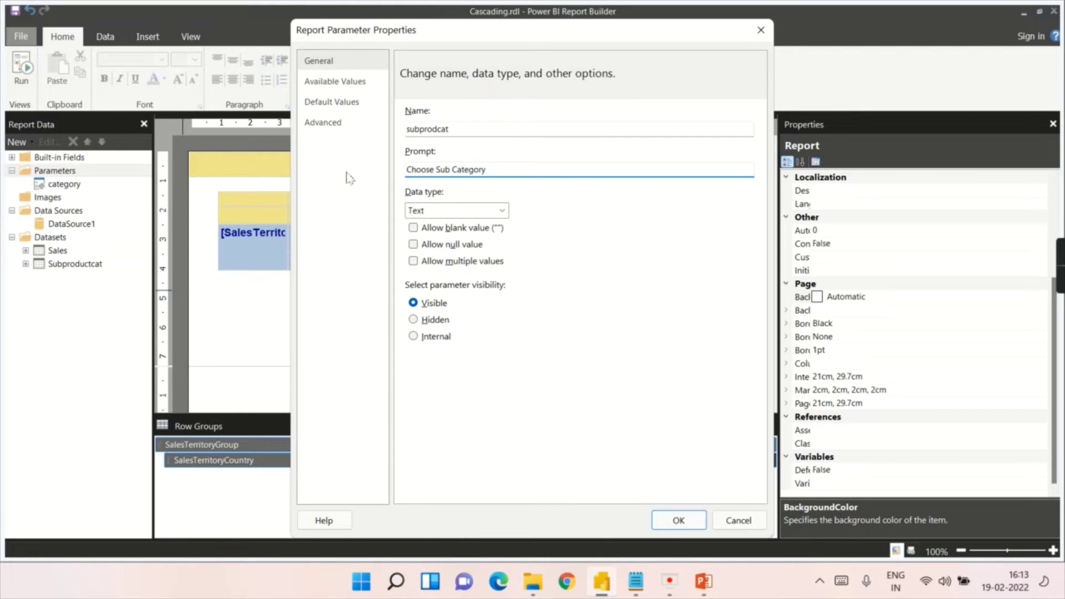
{"action": "type", "text": "Product"}
Step: Take the parameter's available values from the Subproductcat dataset, with EnglishProductSubcategoryName as both value and label field, and save the parameter
{"action": "left_click", "coordinate": [336, 83]}
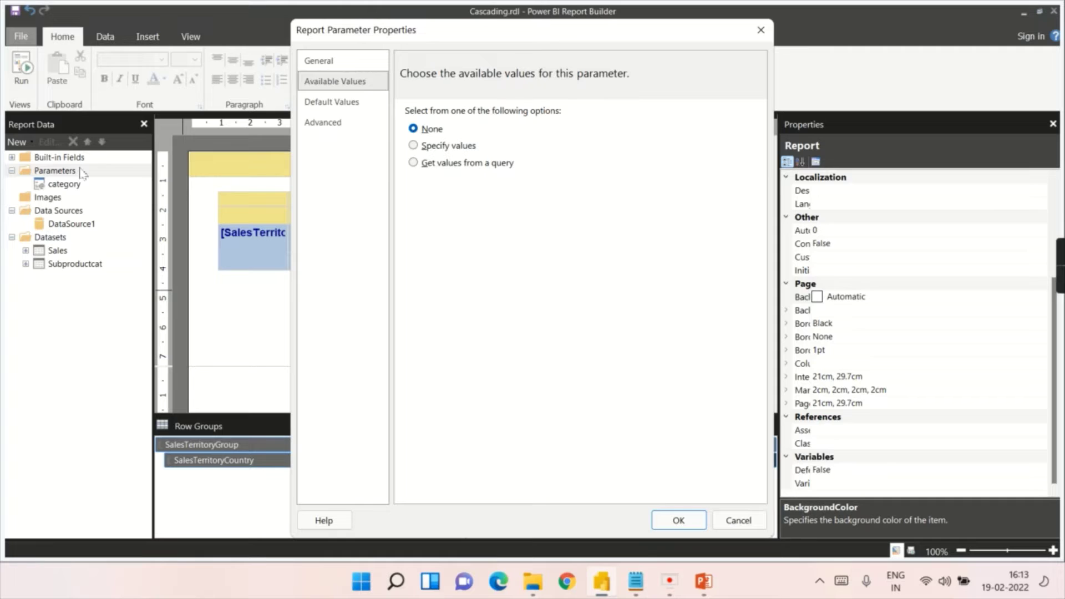
{"action": "left_click", "coordinate": [448, 164]}
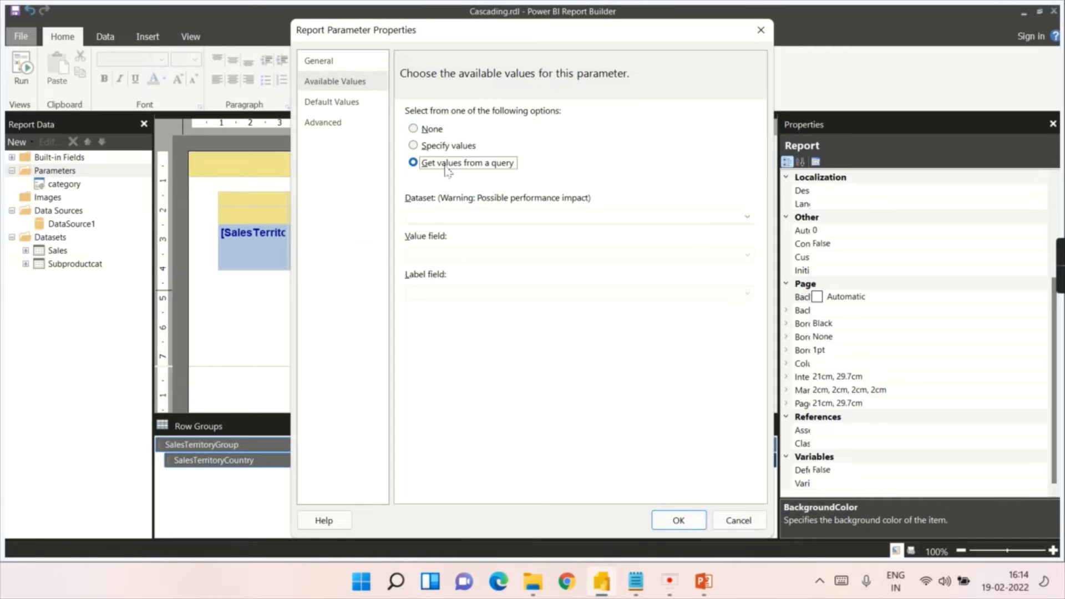
{"action": "left_click", "coordinate": [528, 217]}
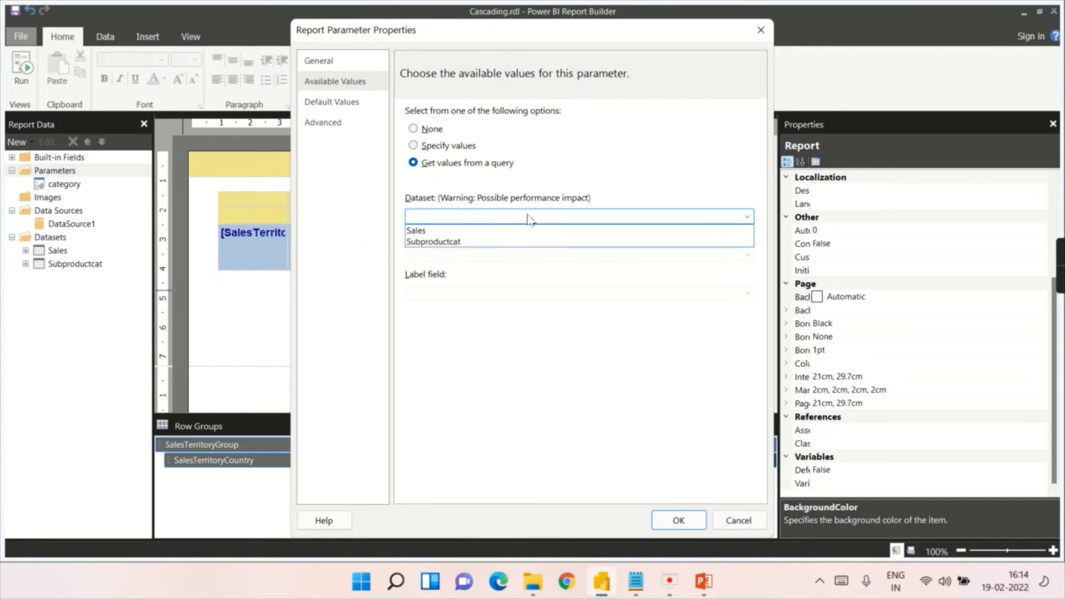
{"action": "left_click", "coordinate": [459, 242]}
{"action": "left_click", "coordinate": [466, 256]}
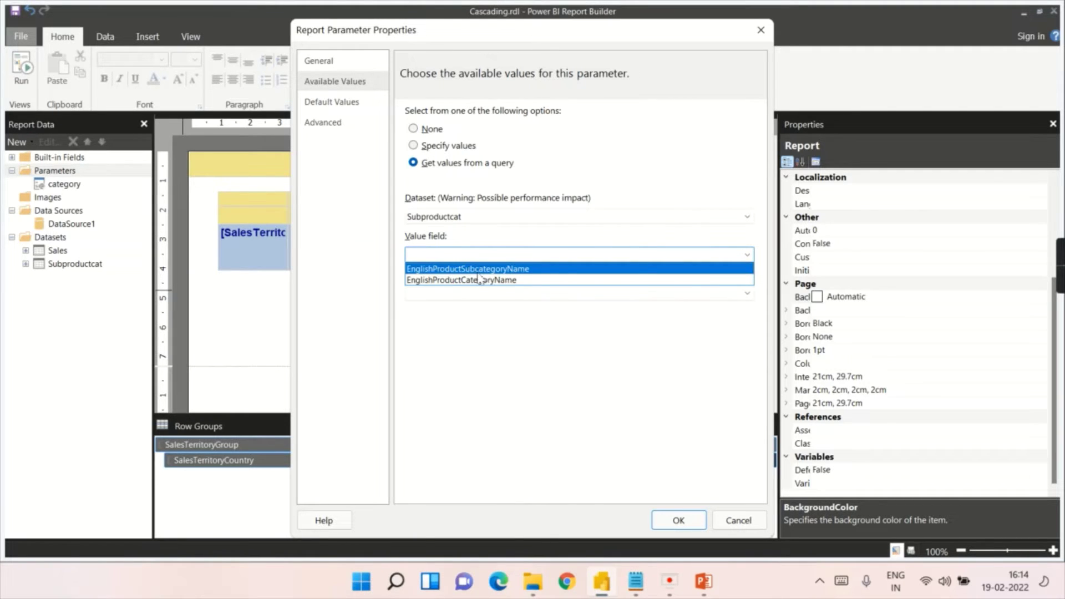
{"action": "left_click", "coordinate": [480, 269]}
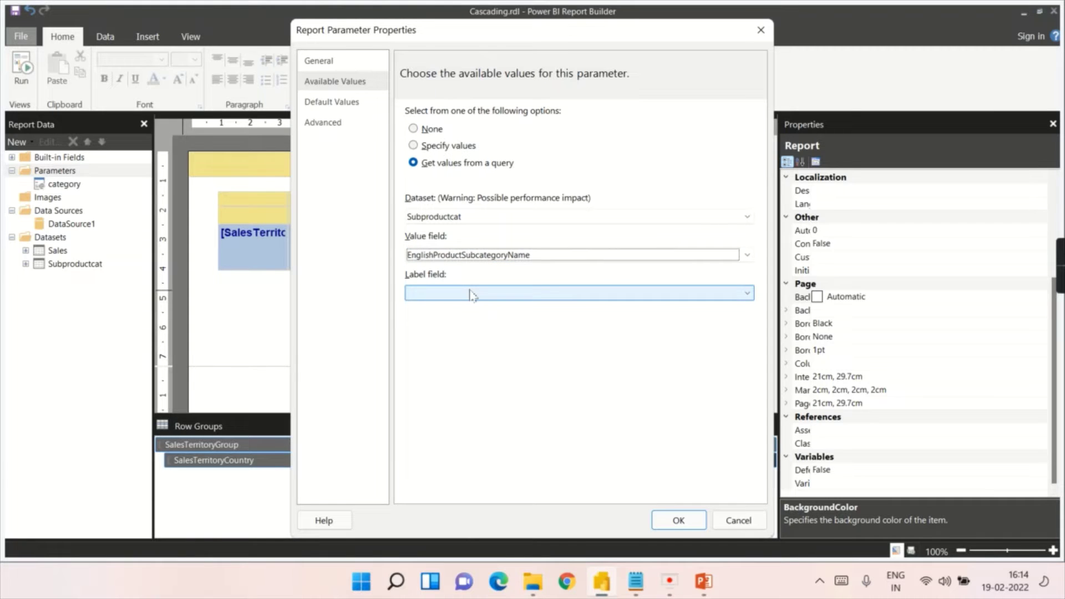
{"action": "left_click", "coordinate": [474, 293]}
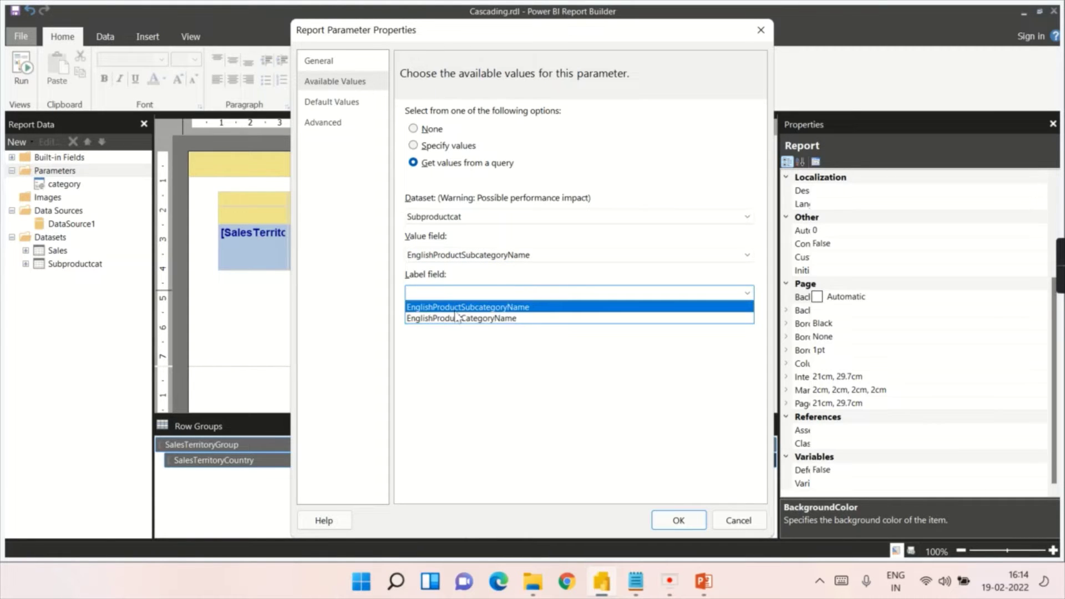
{"action": "left_click", "coordinate": [482, 306]}
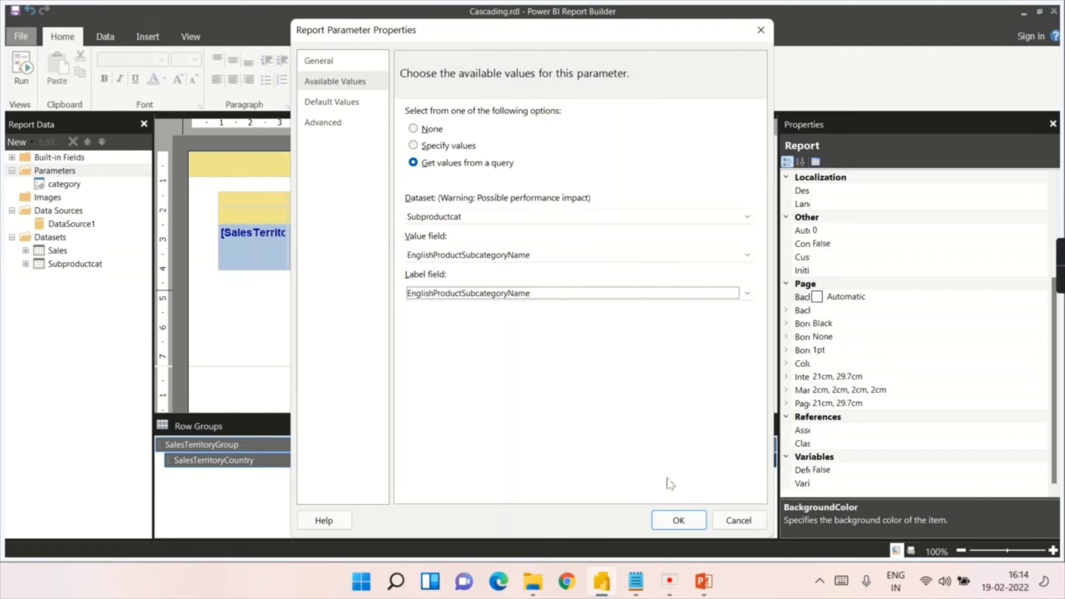
{"action": "left_click", "coordinate": [678, 520]}
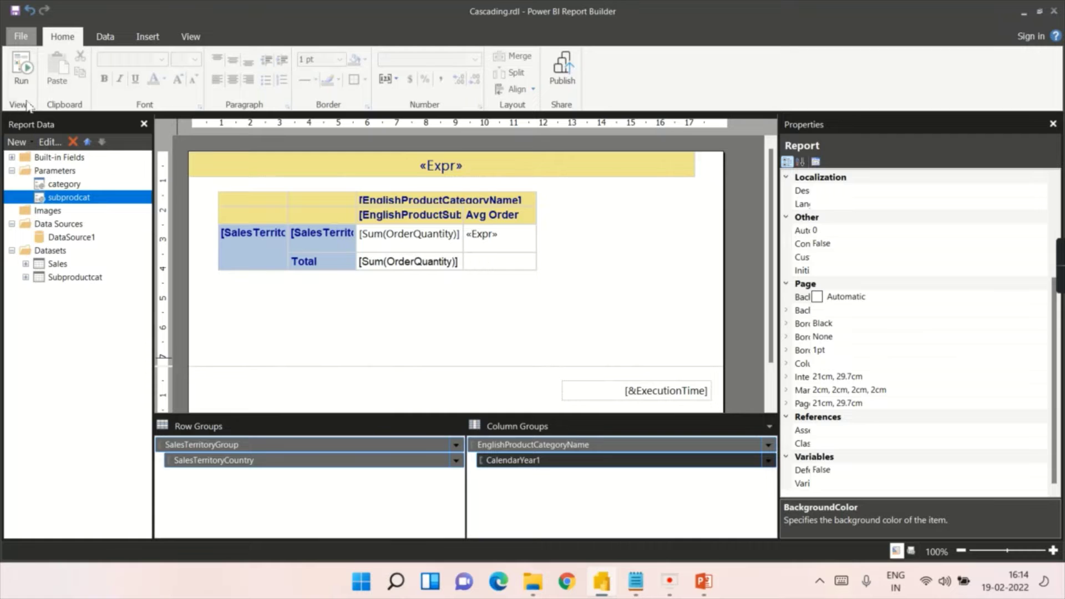
Step: Run the report for Accessories and Helmets and examine the results across its full width
{"action": "left_click", "coordinate": [25, 70]}
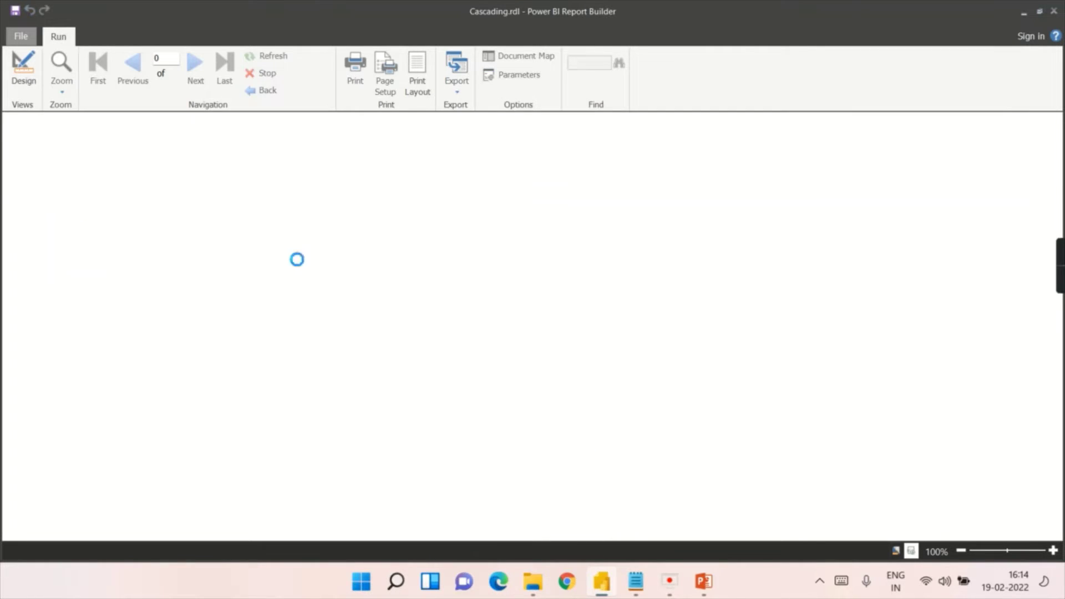
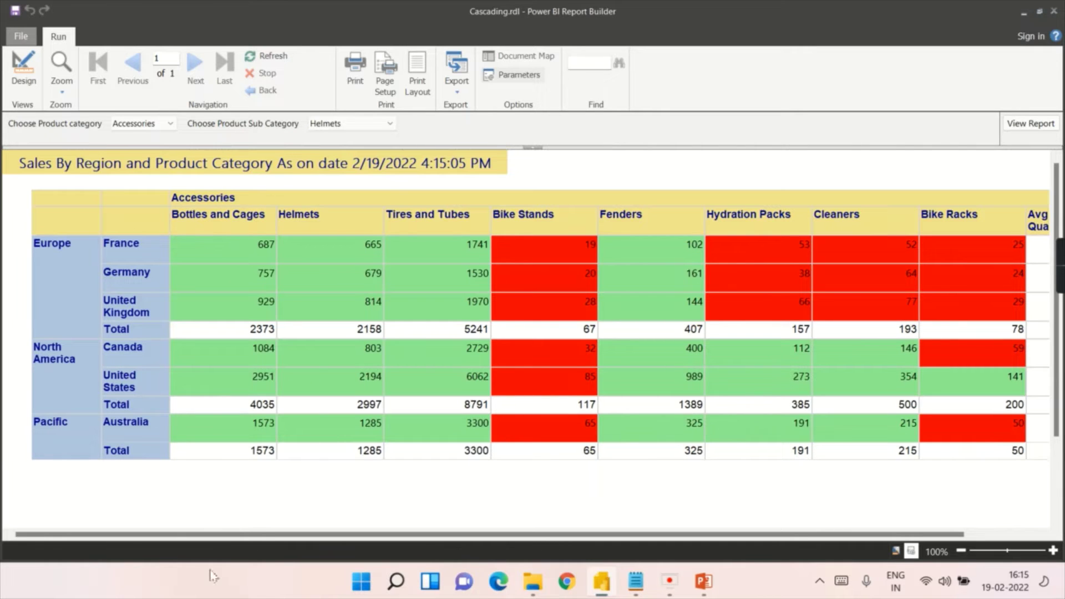
{"action": "left_click_drag", "start_coordinate": [227, 534], "coordinate": [993, 535]}
{"action": "left_click_drag", "start_coordinate": [704, 551], "coordinate": [698, 177]}
Step: View the report for the Bikes category and examine the choices offered for the product subcategory
{"action": "left_click", "coordinate": [171, 123]}
{"action": "left_click", "coordinate": [166, 148]}
{"action": "left_click", "coordinate": [1036, 126]}
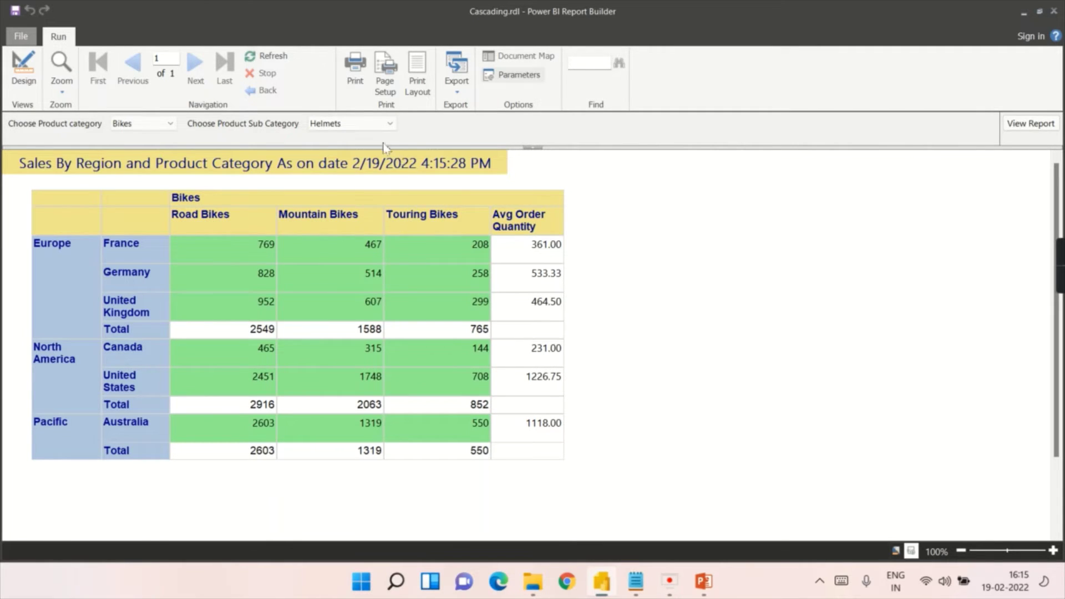
{"action": "left_click", "coordinate": [344, 125]}
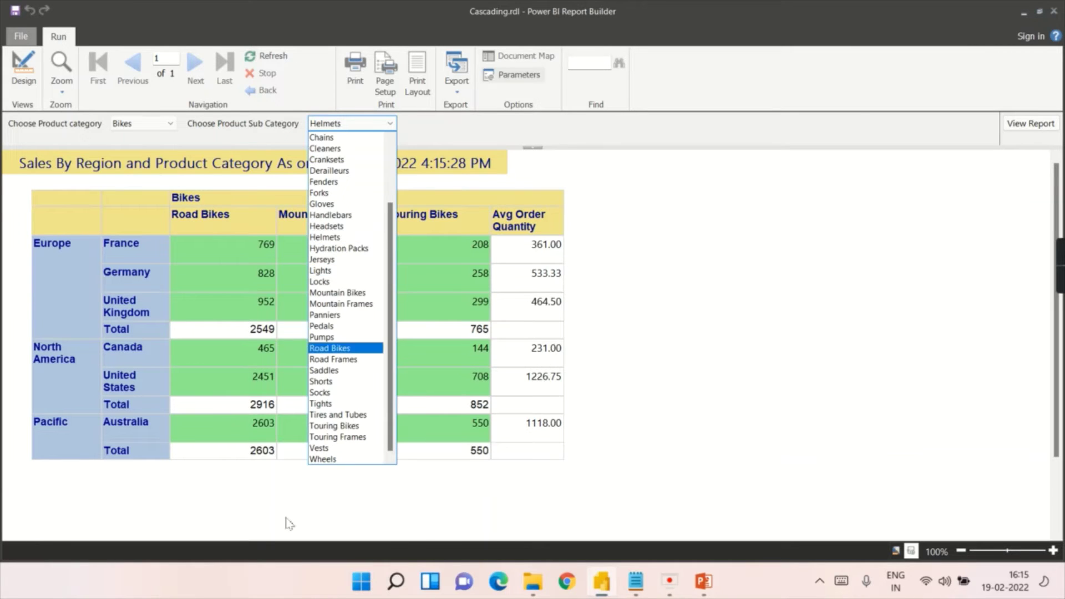
{"action": "scroll", "coordinate": [294, 480], "scroll_direction": "down", "scroll_amount": 1}
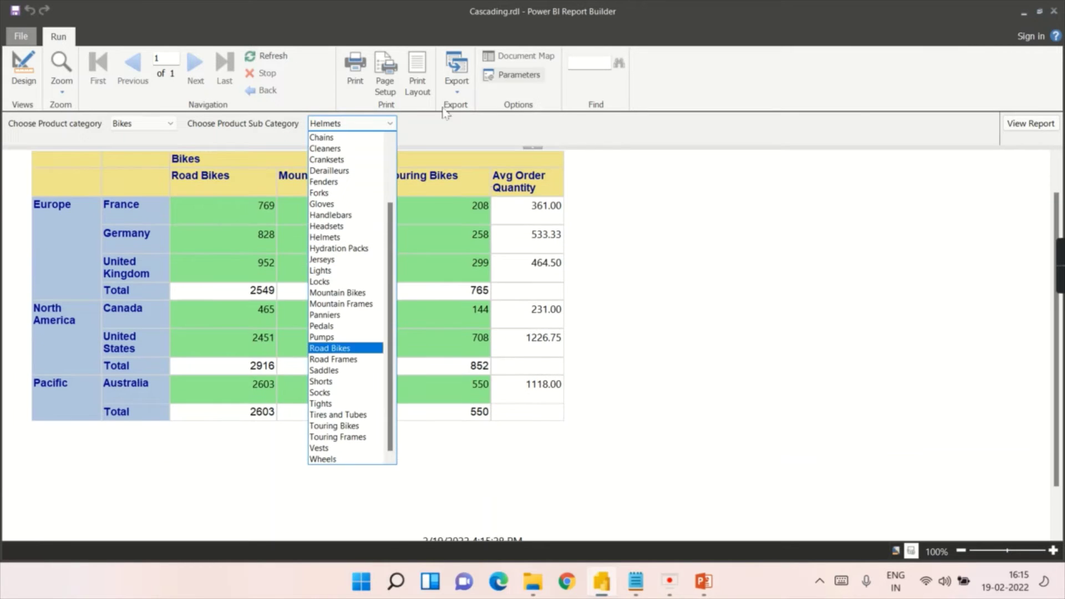
{"action": "left_click", "coordinate": [838, 306]}
{"action": "scroll", "coordinate": [746, 297], "scroll_direction": "up", "scroll_amount": 1}
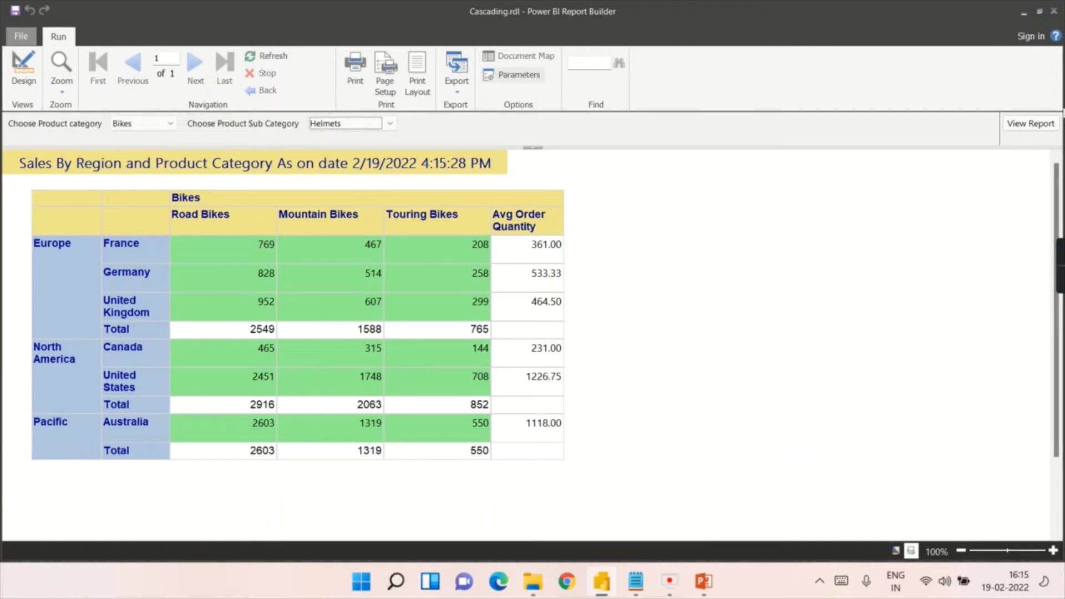
Step: Return to the report design, review the filters of the Sales dataset and collapse its field list
{"action": "left_click", "coordinate": [23, 69]}
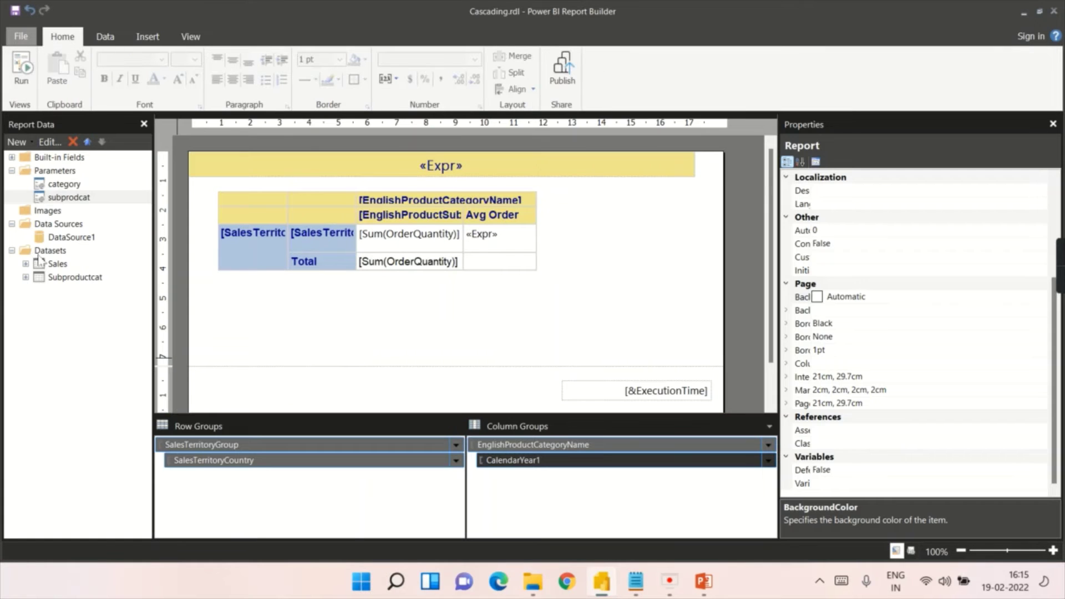
{"action": "double_click", "coordinate": [53, 265]}
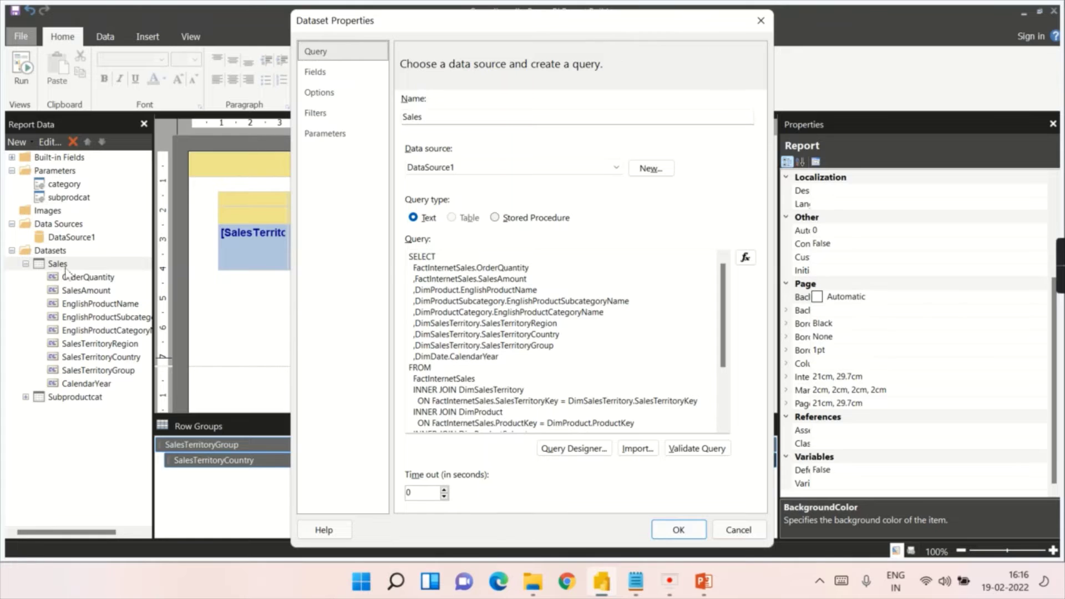
{"action": "left_click", "coordinate": [327, 116]}
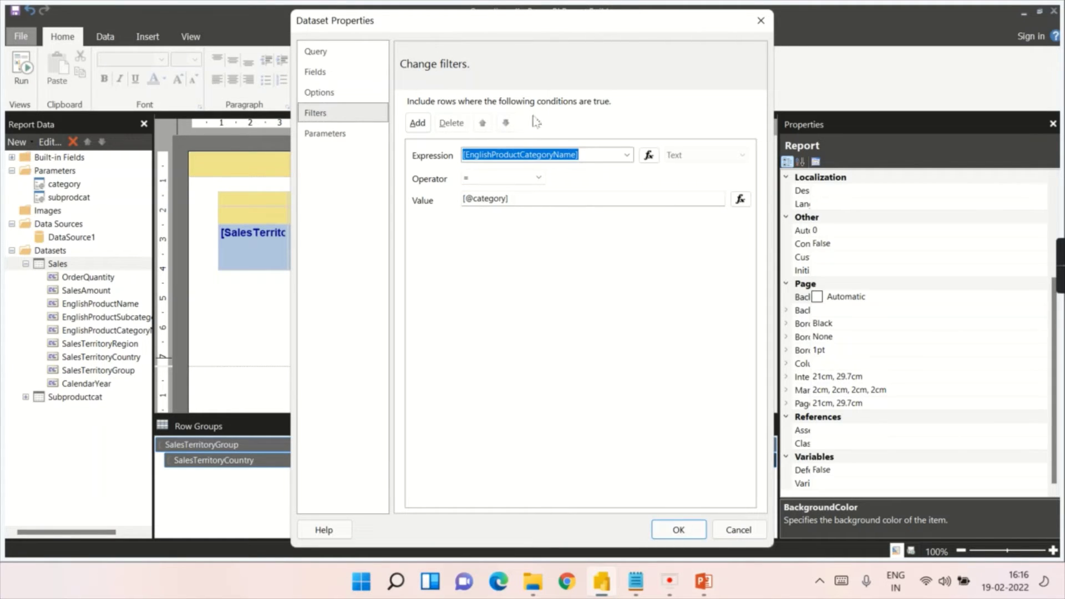
{"action": "left_click", "coordinate": [761, 21]}
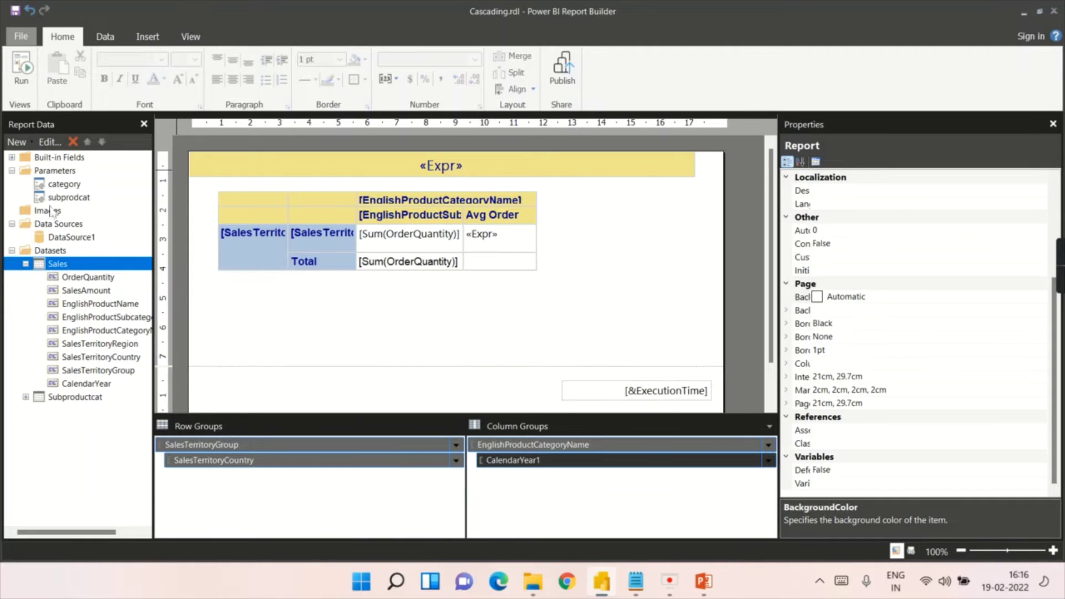
{"action": "left_click", "coordinate": [26, 263]}
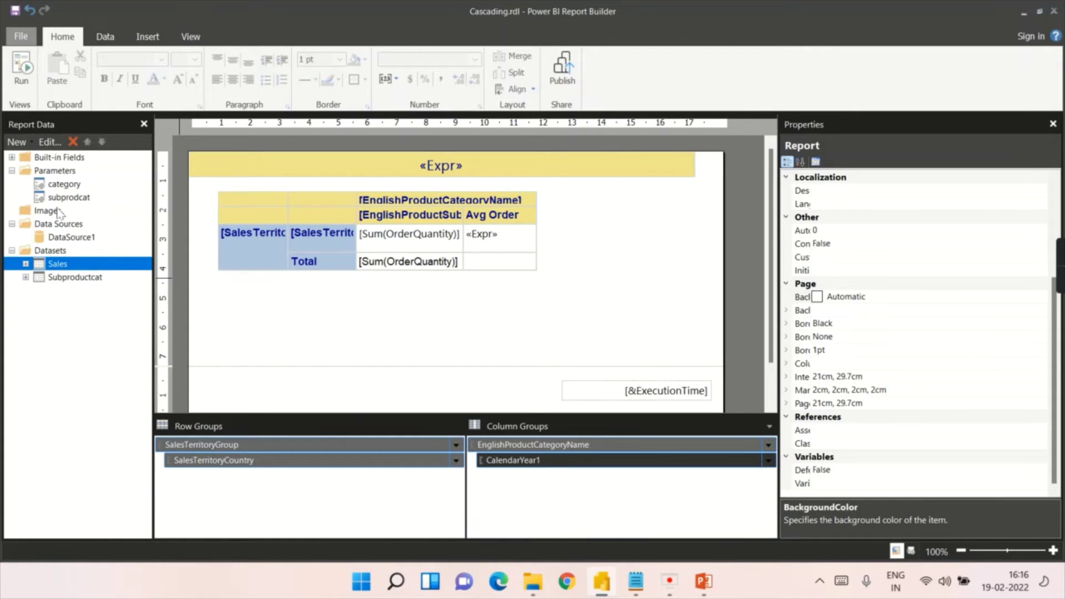
Step: Check the category and subprodcat parameters, alternating between the report preview and the report design
{"action": "left_click", "coordinate": [21, 68]}
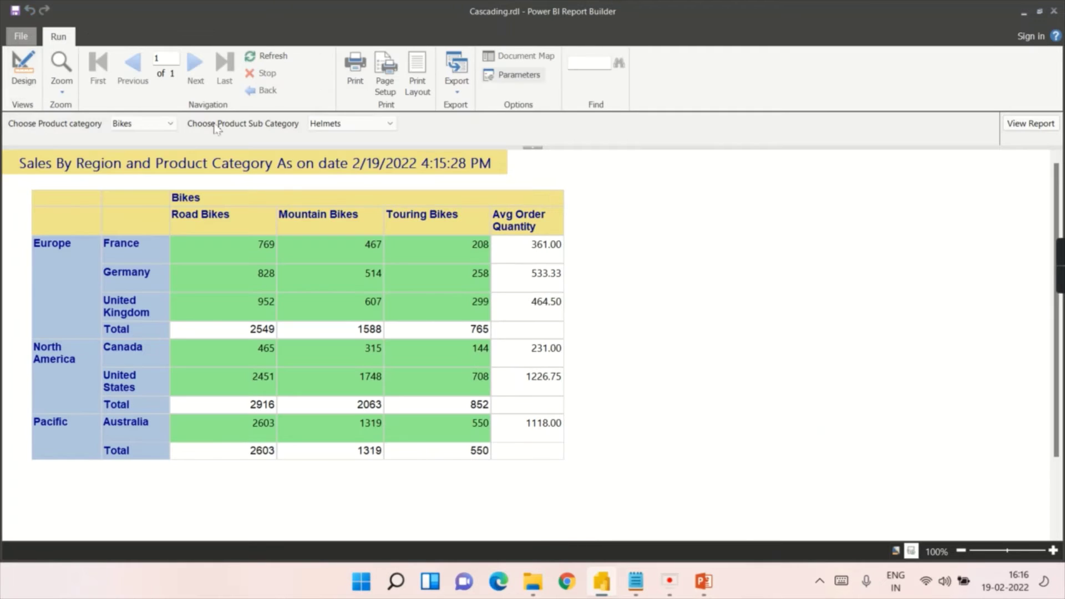
{"action": "left_click", "coordinate": [130, 125]}
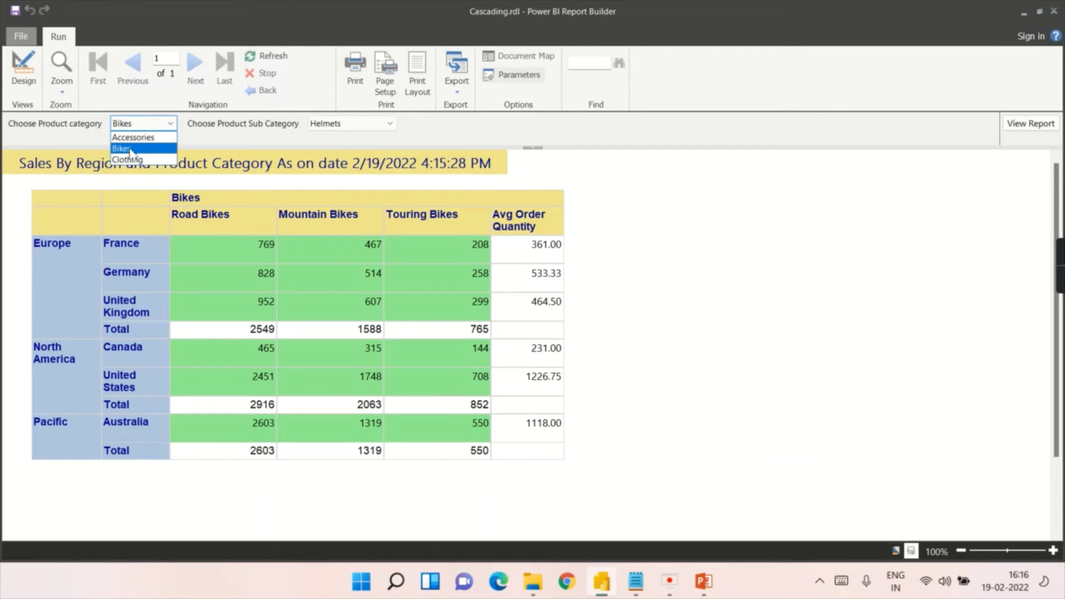
{"action": "left_click", "coordinate": [16, 80]}
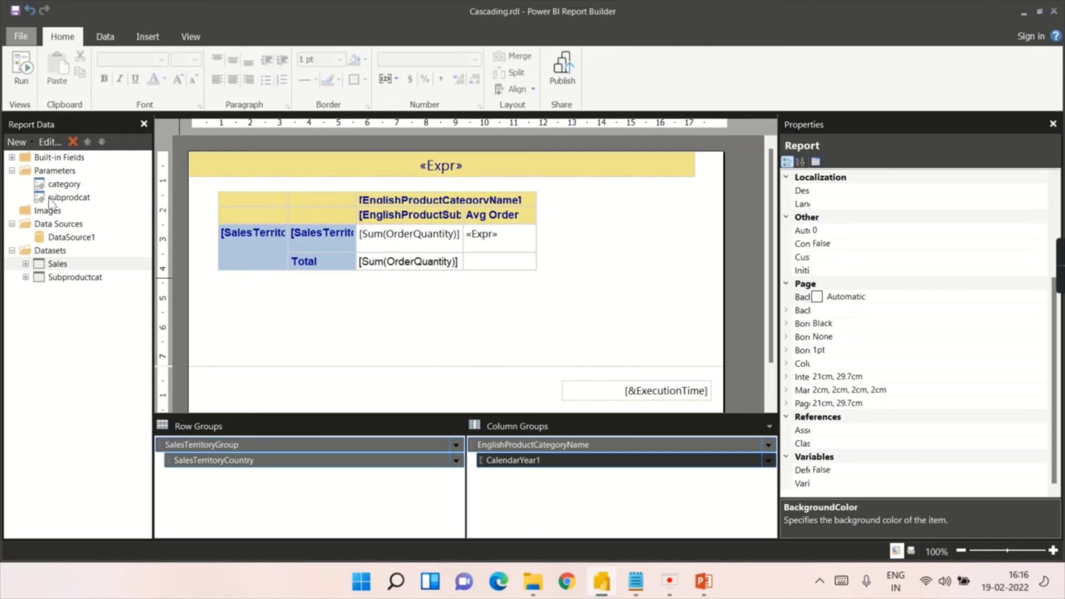
{"action": "left_click", "coordinate": [48, 200]}
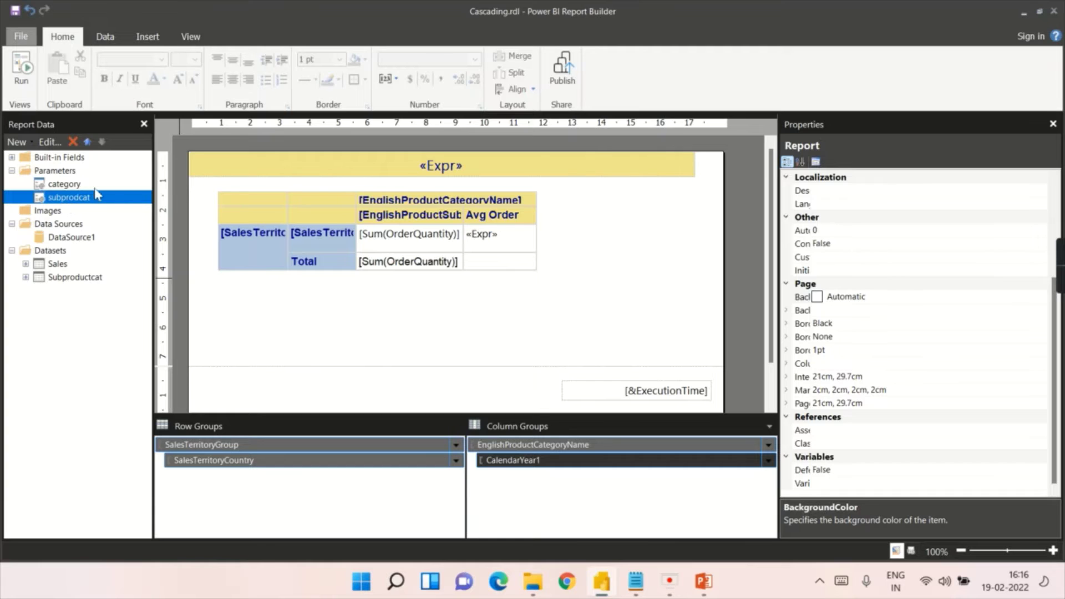
{"action": "left_click", "coordinate": [20, 87]}
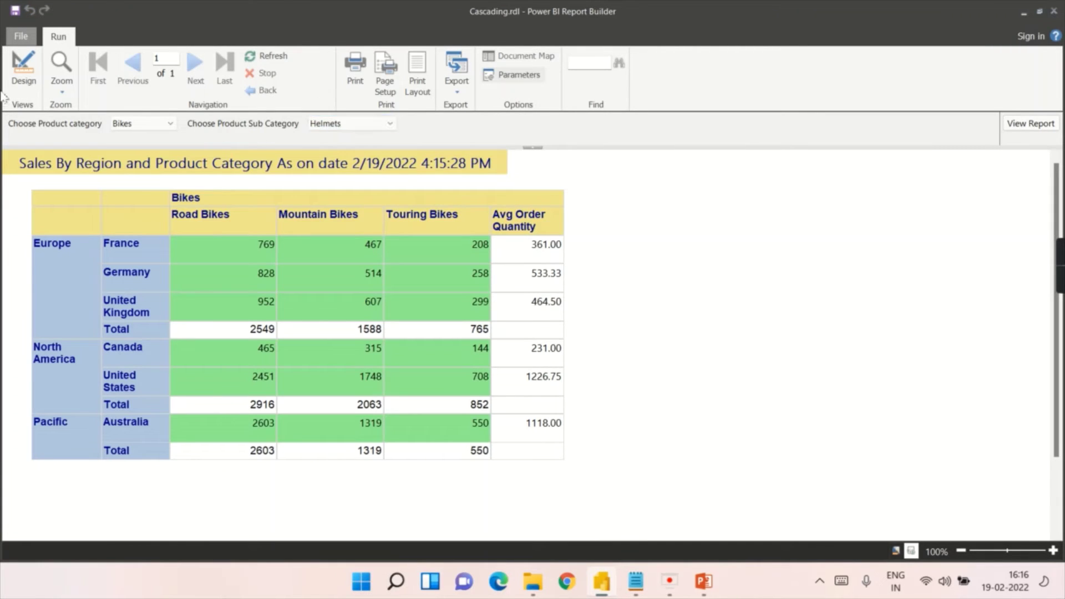
{"action": "left_click", "coordinate": [16, 78]}
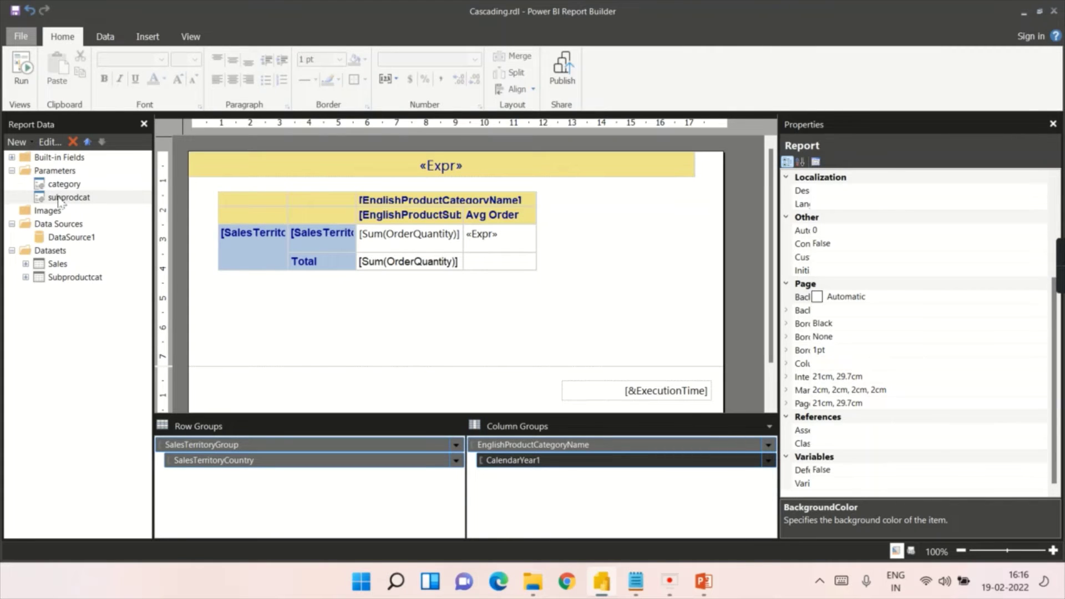
{"action": "left_click", "coordinate": [61, 187]}
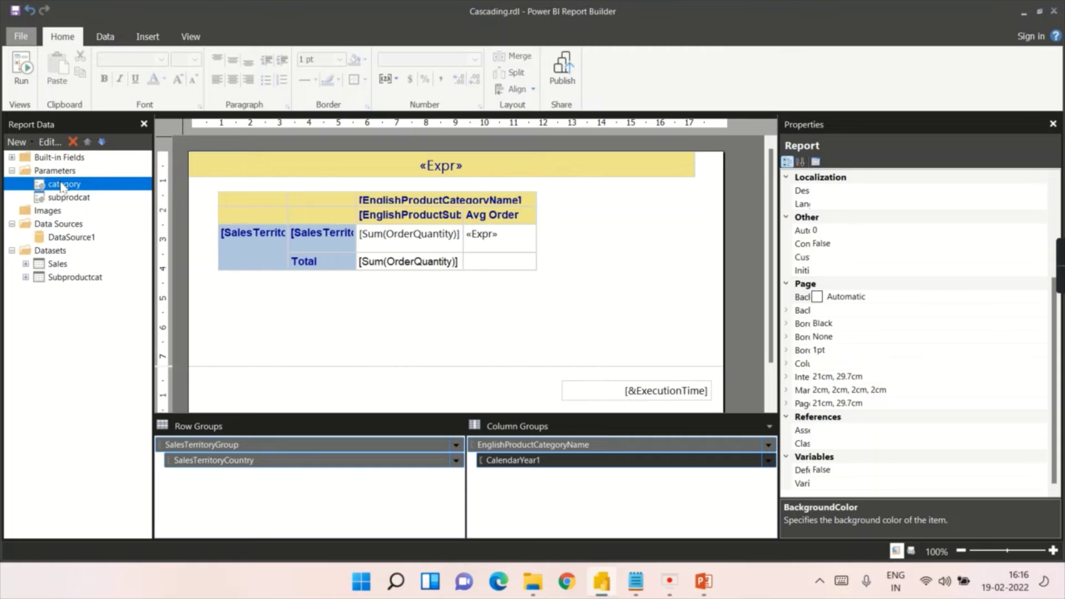
{"action": "left_click", "coordinate": [69, 198]}
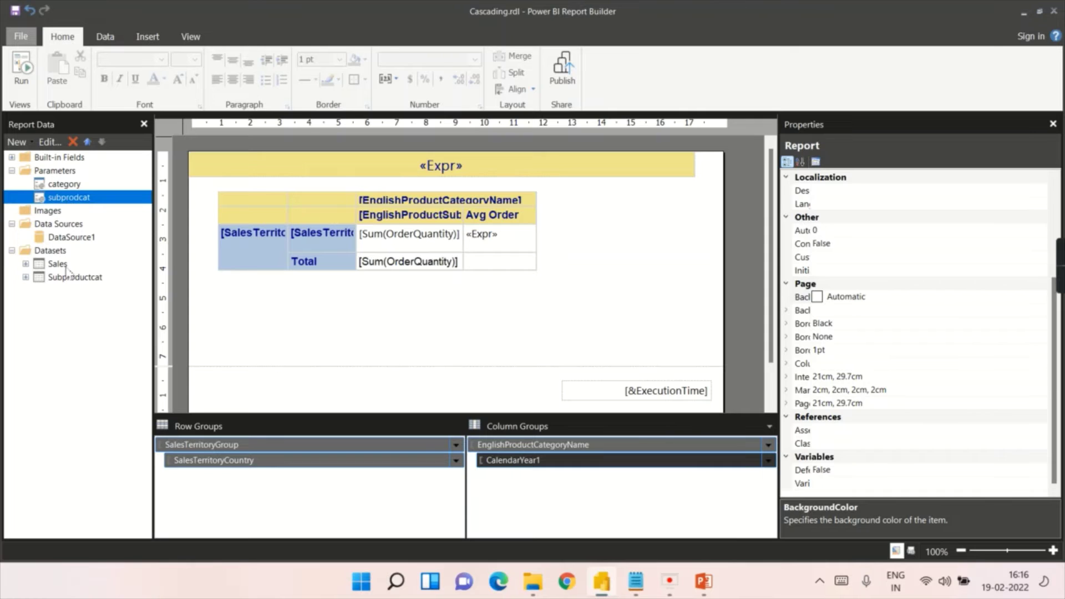
Step: Add a filter to the Subproductcat dataset with EnglishProductCategoryName as its expression
{"action": "left_click", "coordinate": [47, 284]}
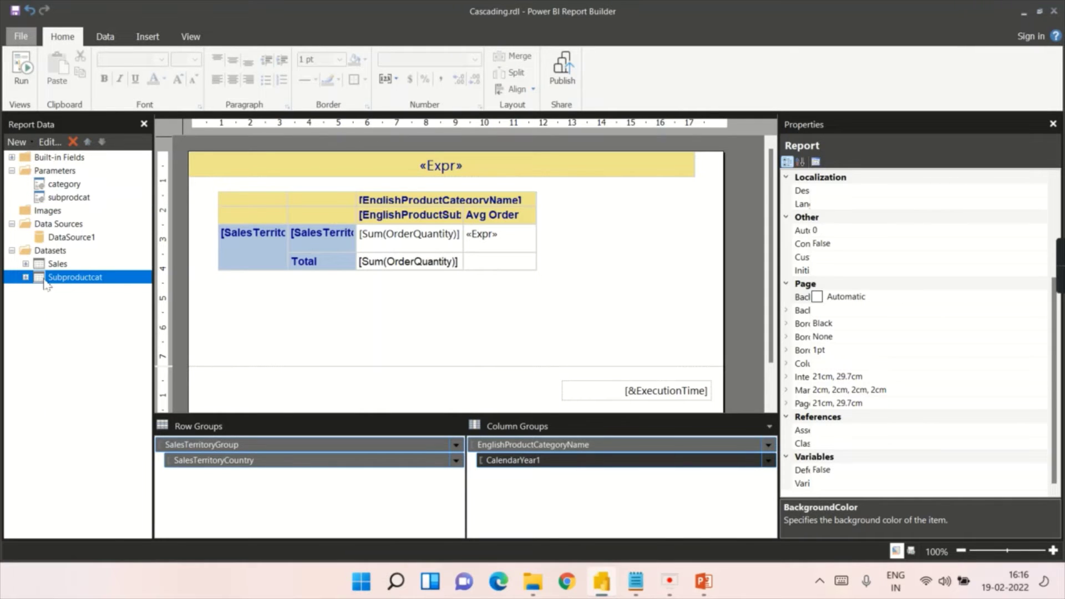
{"action": "double_click", "coordinate": [45, 281]}
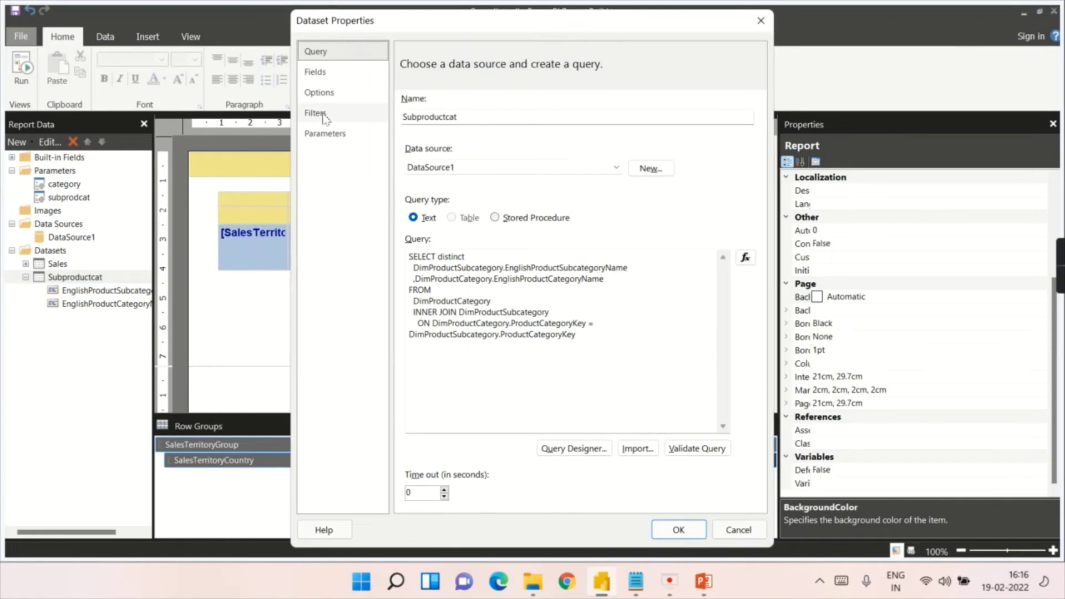
{"action": "left_click", "coordinate": [323, 117]}
{"action": "left_click", "coordinate": [421, 126]}
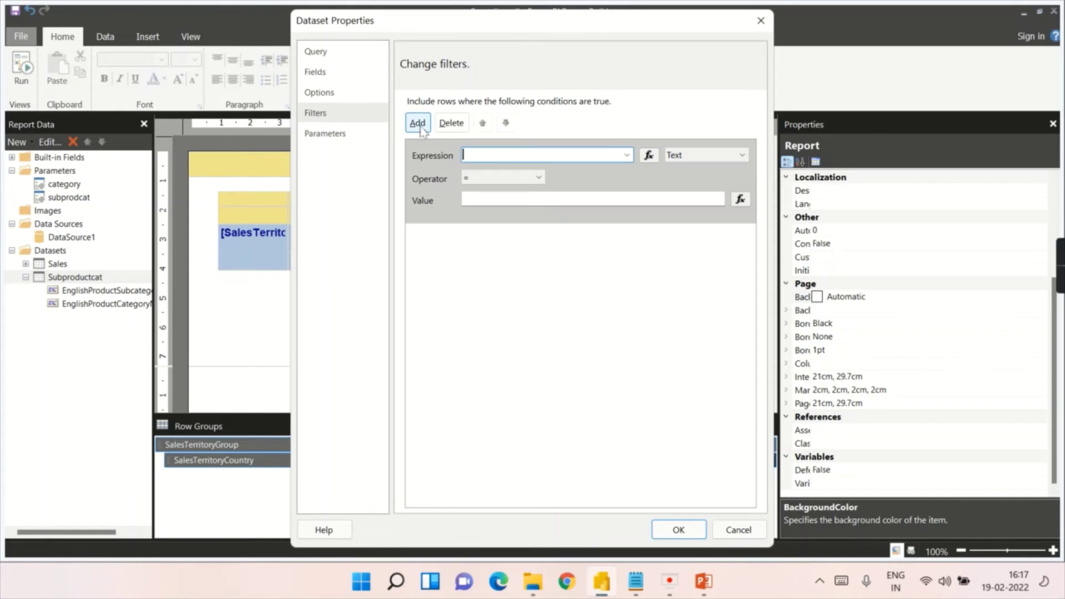
{"action": "left_click", "coordinate": [626, 155]}
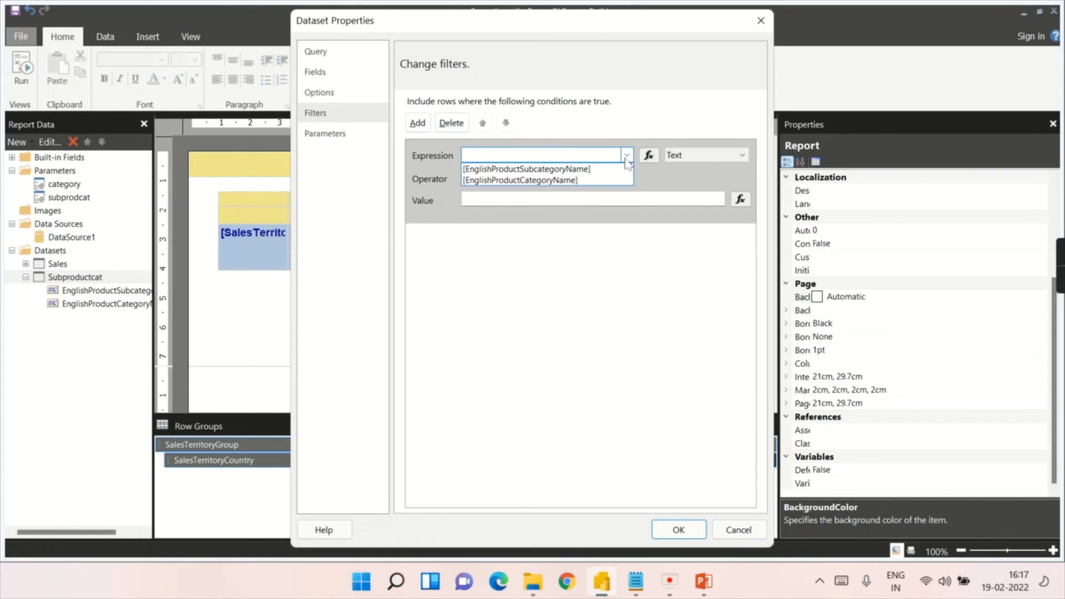
{"action": "left_click", "coordinate": [596, 180]}
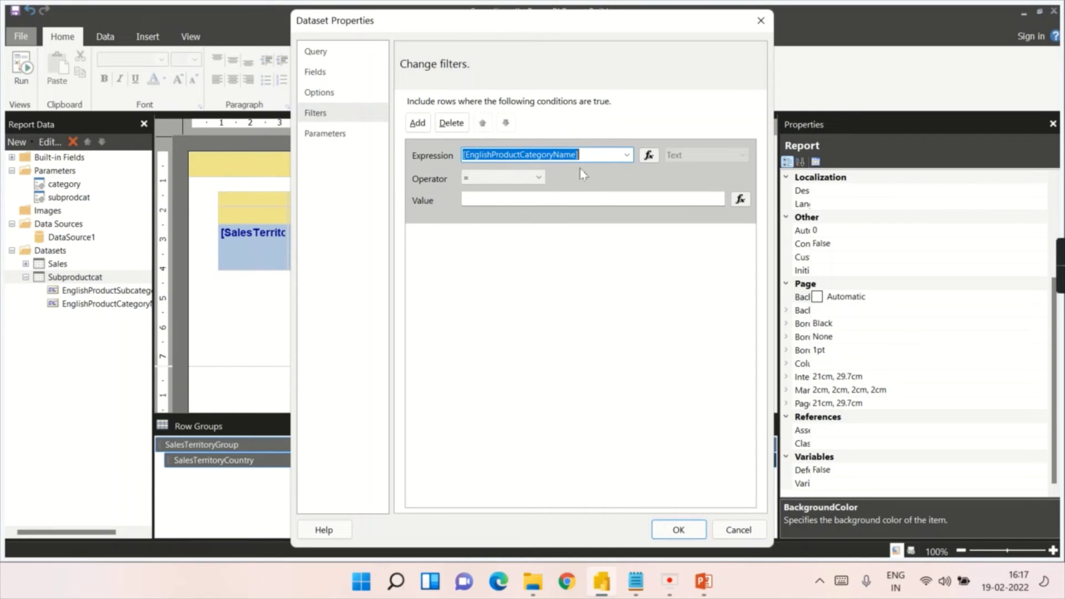
Step: Set the value of the Subproductcat dataset's filter to the category parameter (=Parameters!category.Value) and save the dataset properties
{"action": "left_click", "coordinate": [663, 198]}
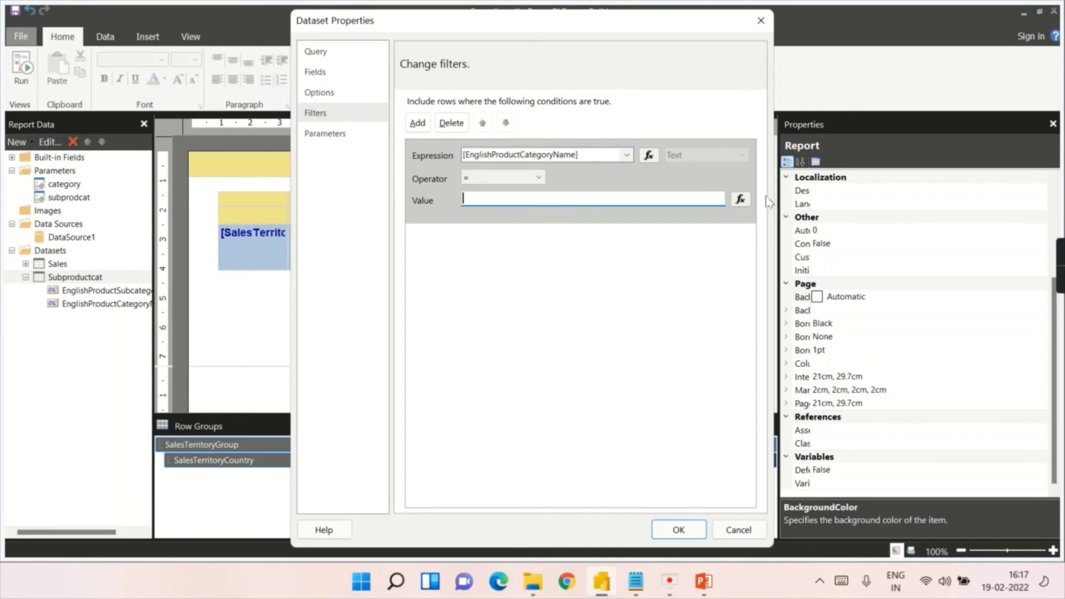
{"action": "left_click", "coordinate": [740, 199]}
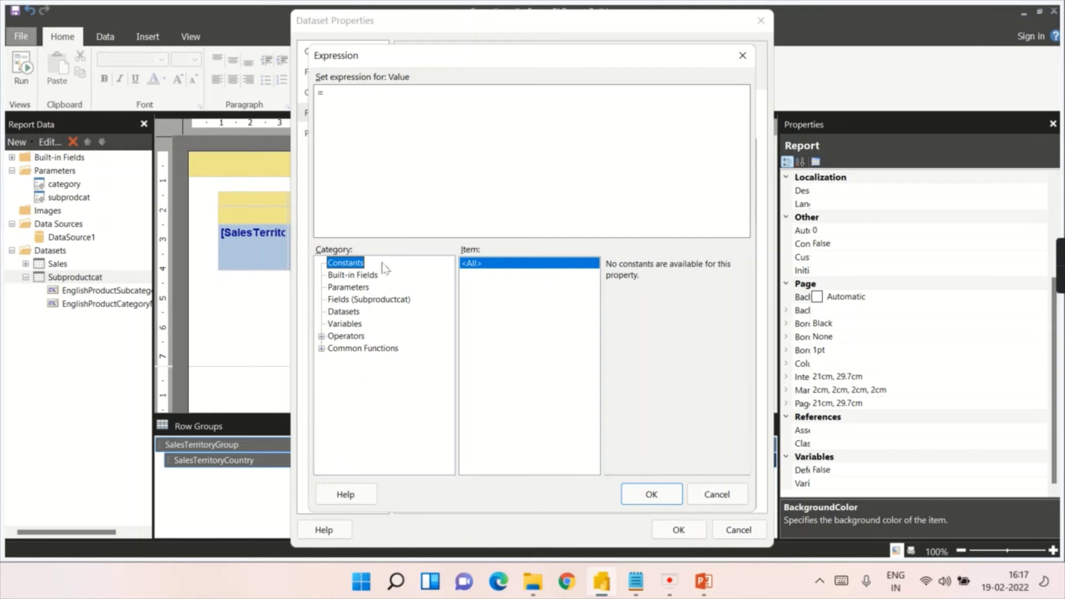
{"action": "left_click", "coordinate": [348, 288]}
{"action": "left_click", "coordinate": [623, 266]}
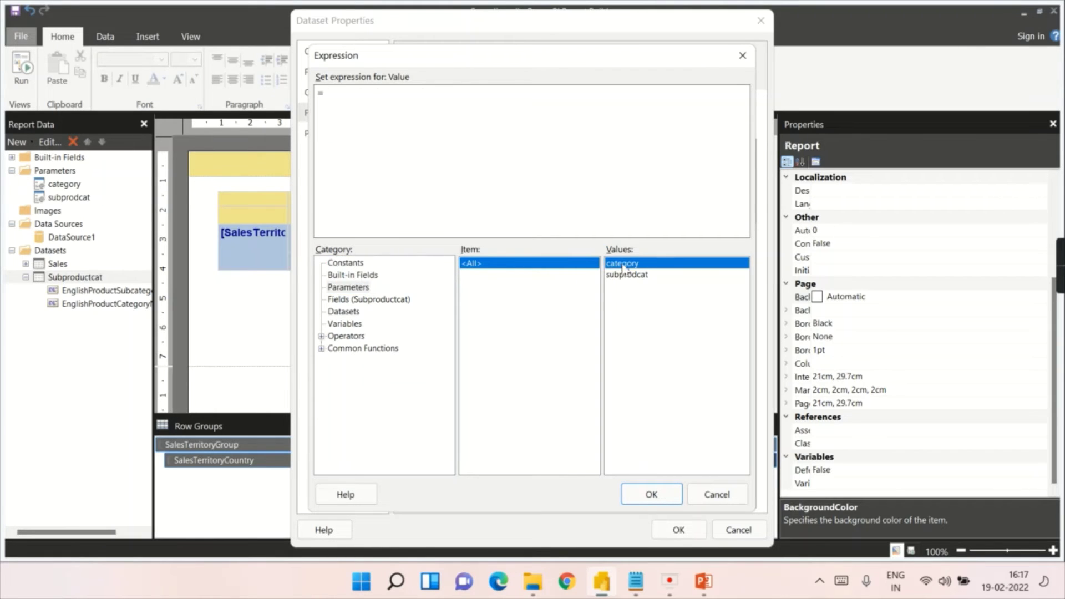
{"action": "double_click", "coordinate": [622, 266]}
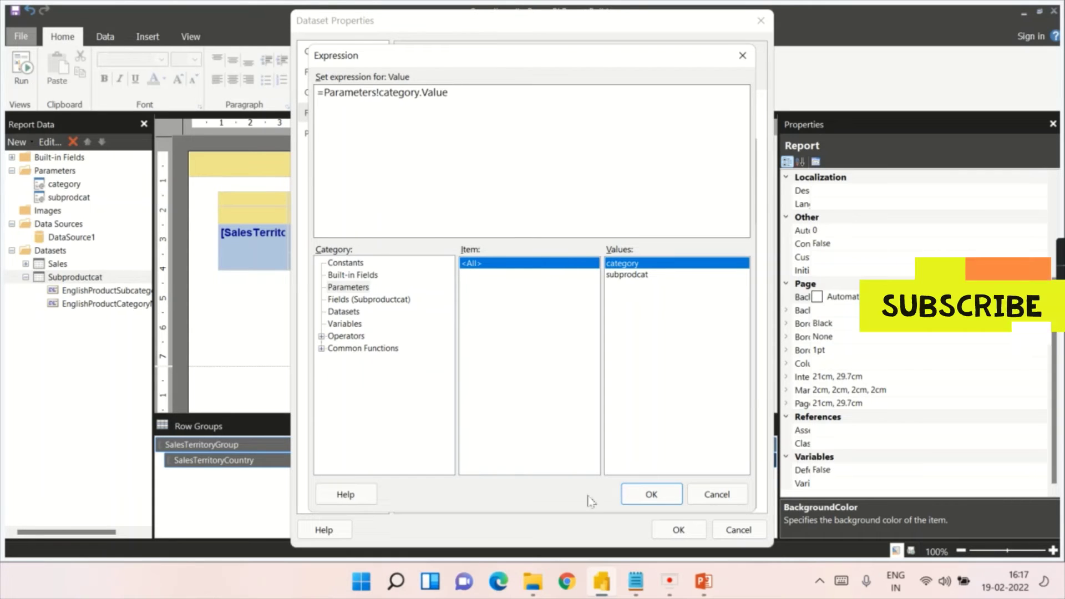
{"action": "left_click", "coordinate": [651, 494]}
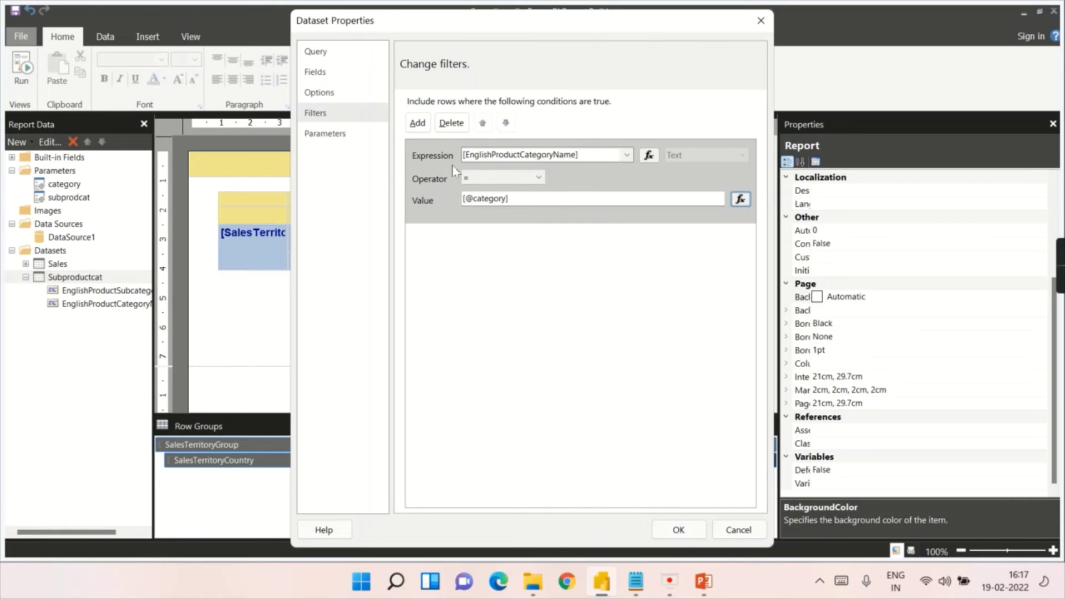
{"action": "left_click", "coordinate": [658, 531]}
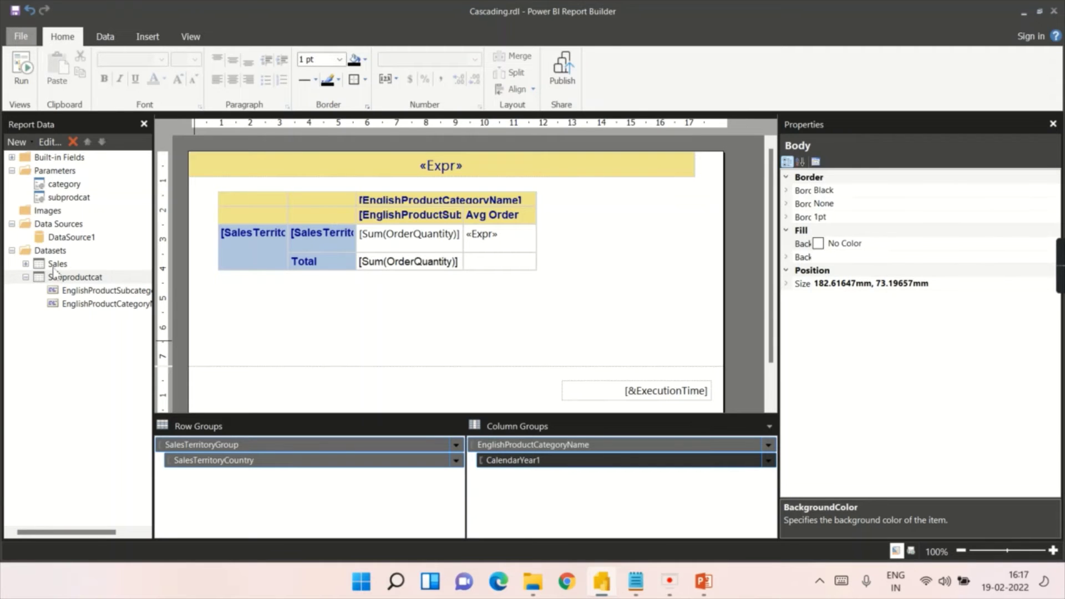
Step: Run the report, choose Accessories as the product category and examine the subcategory choices offered
{"action": "left_click", "coordinate": [21, 67]}
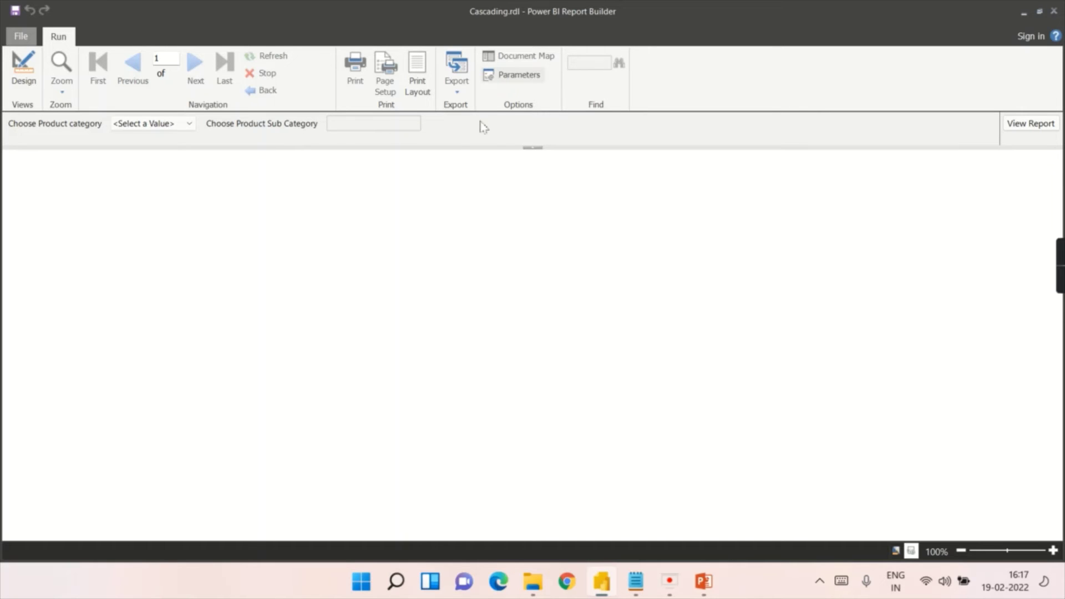
{"action": "left_click", "coordinate": [184, 126]}
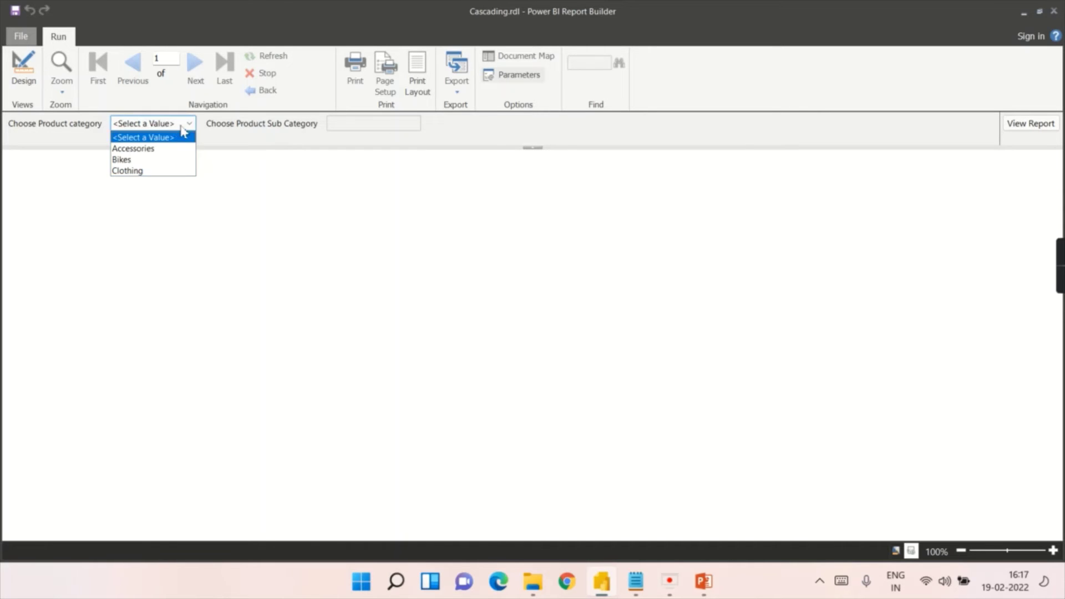
{"action": "left_click", "coordinate": [141, 151]}
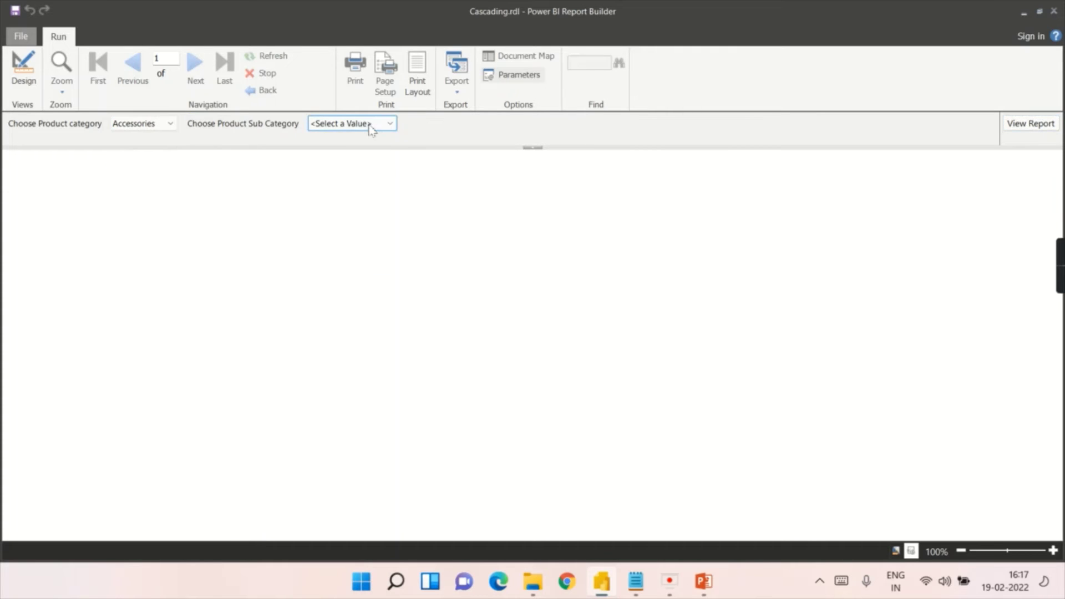
{"action": "left_click", "coordinate": [371, 126]}
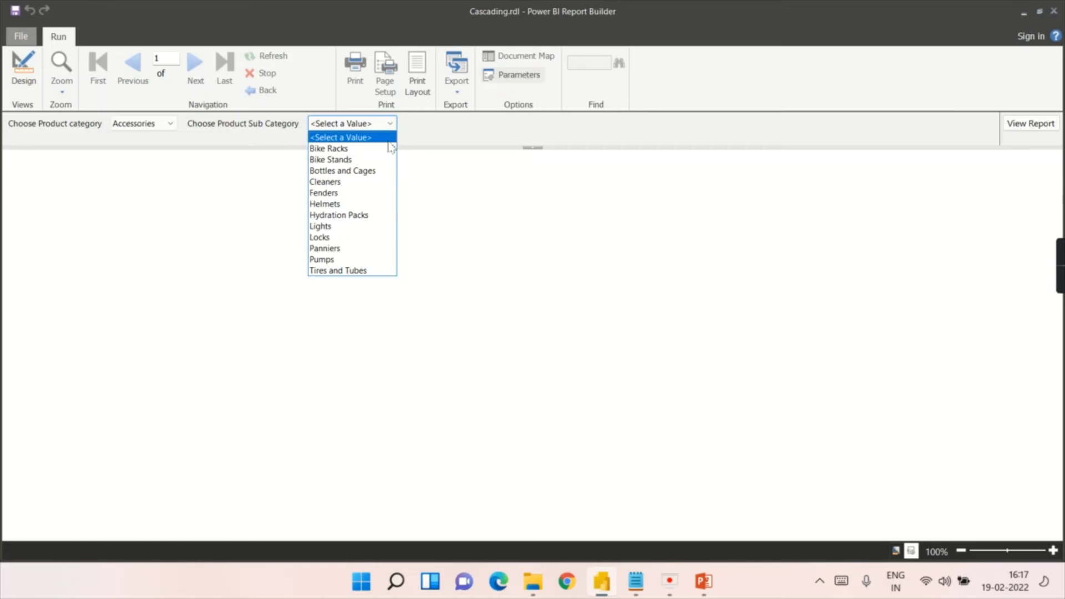
Step: Switch the product category to Bikes, choose the Mountain Bikes subcategory and view the report
{"action": "left_click", "coordinate": [143, 125]}
{"action": "left_click", "coordinate": [143, 125]}
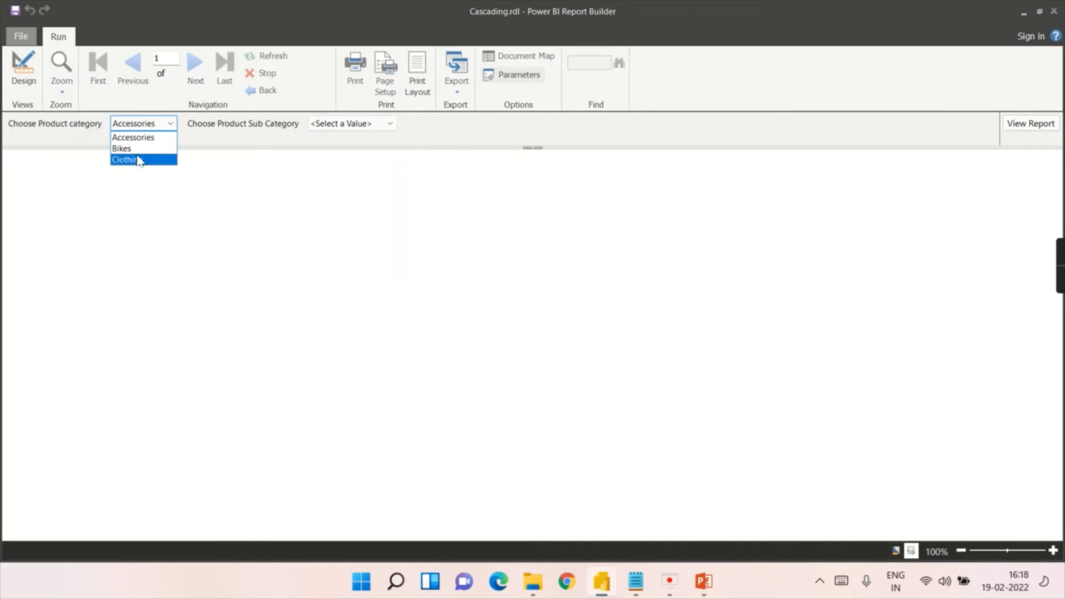
{"action": "left_click", "coordinate": [139, 149]}
{"action": "left_click", "coordinate": [382, 123]}
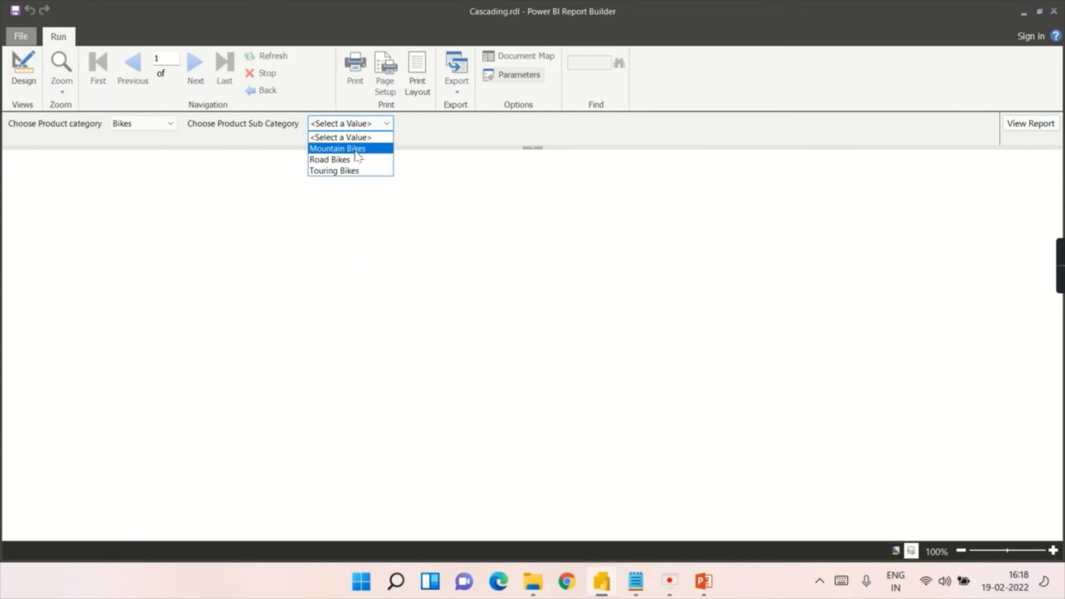
{"action": "left_click", "coordinate": [356, 148]}
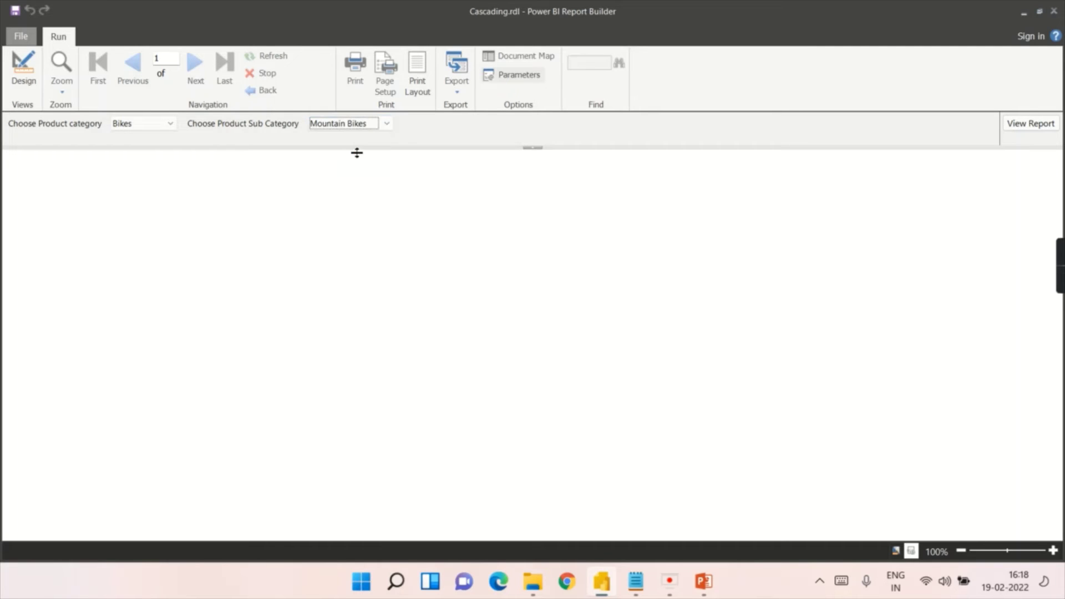
{"action": "left_click", "coordinate": [1038, 126]}
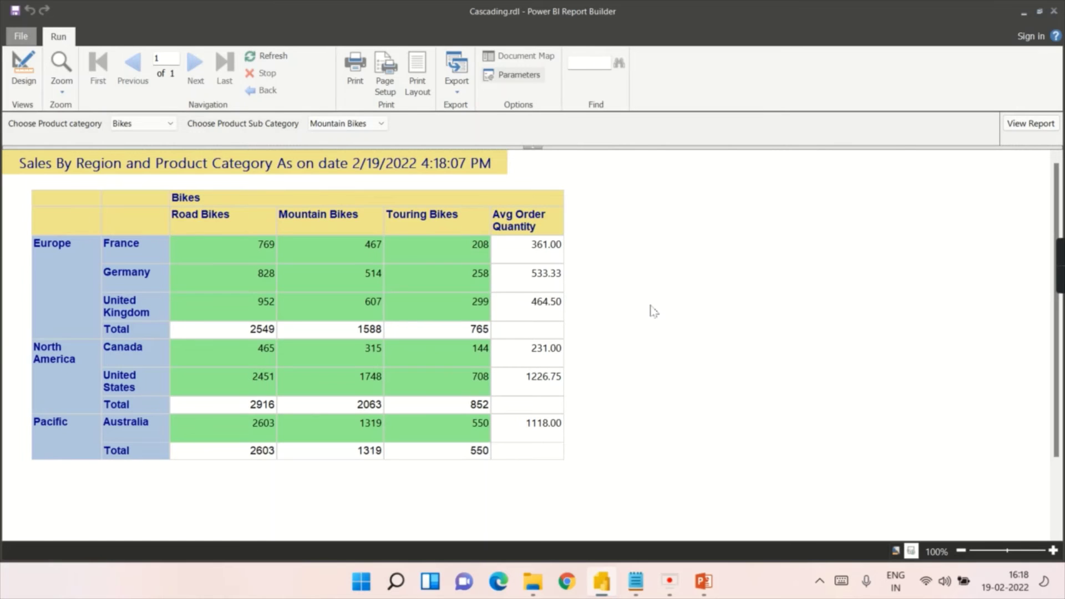
Step: Return to the report design, collapse the Subproductcat field list and locate the category parameter and the Sales dataset
{"action": "left_click", "coordinate": [23, 70]}
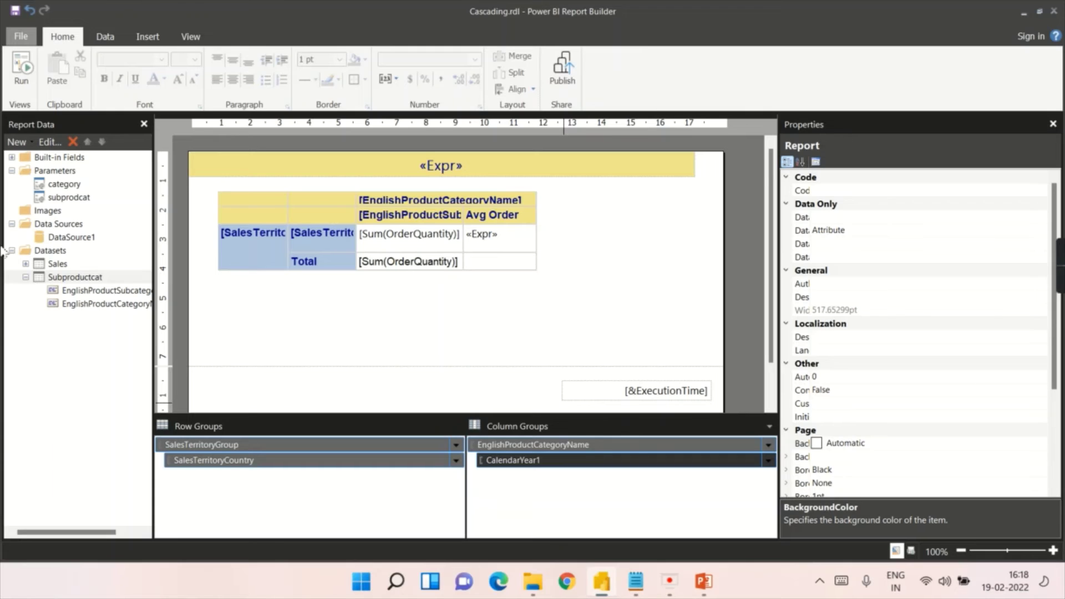
{"action": "left_click", "coordinate": [25, 278]}
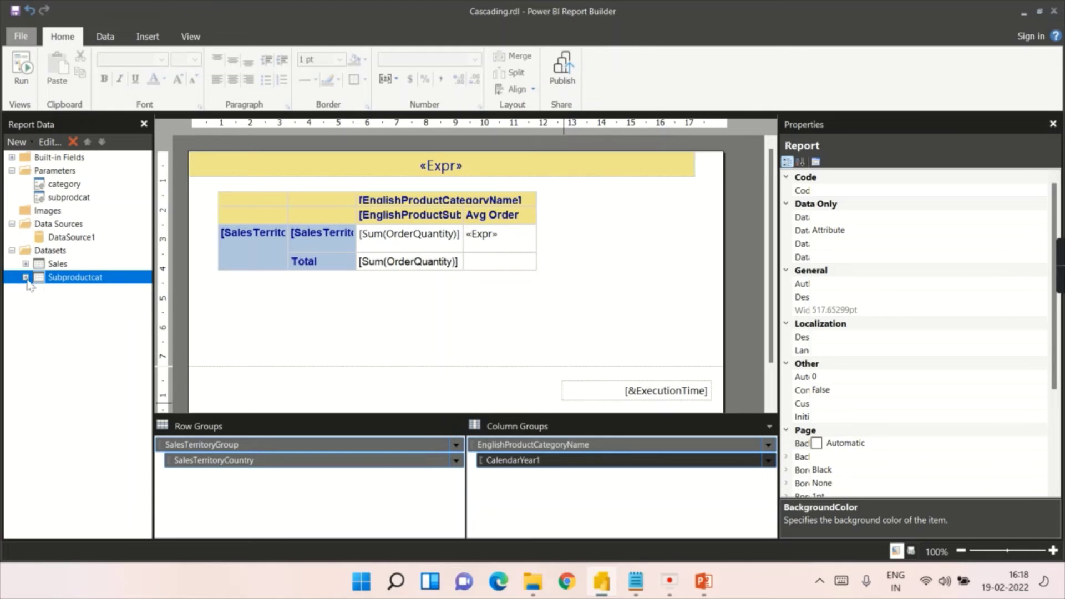
{"action": "left_click", "coordinate": [52, 265]}
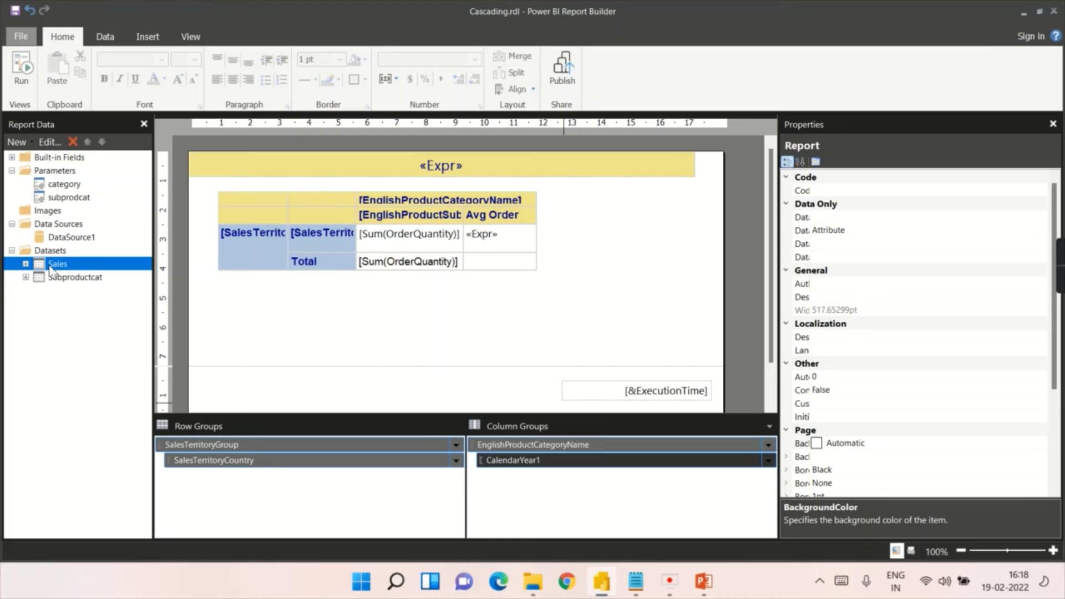
{"action": "left_click", "coordinate": [65, 185]}
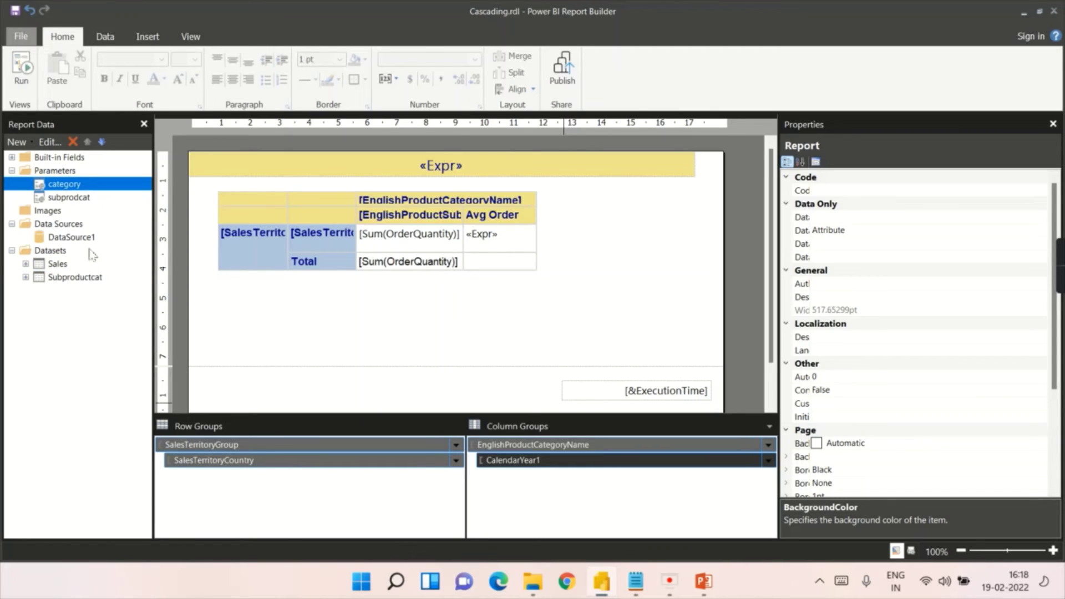
{"action": "left_click", "coordinate": [65, 265]}
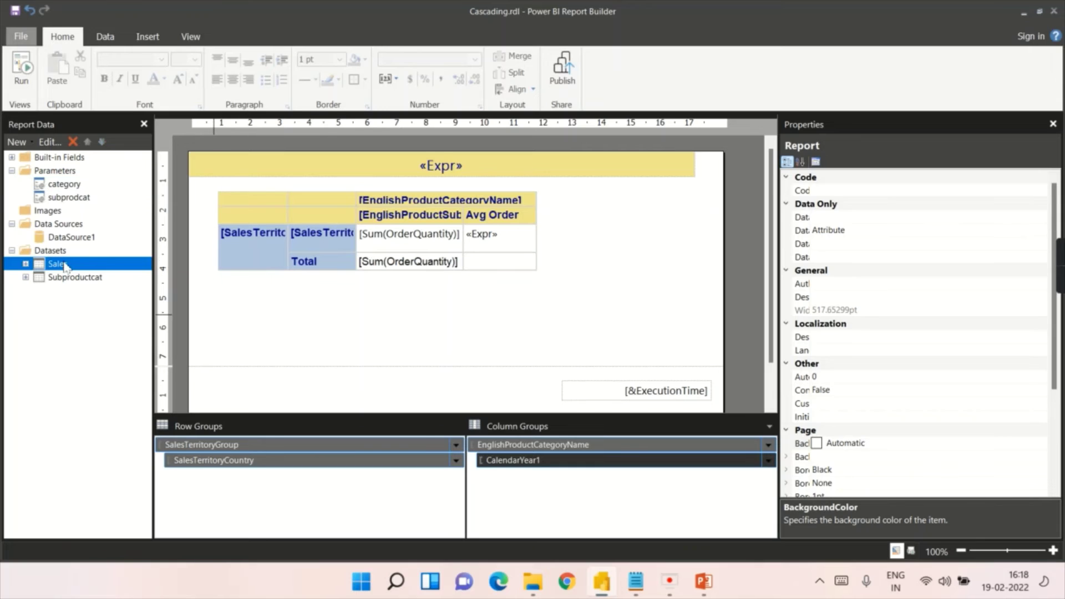
{"action": "left_click", "coordinate": [616, 270]}
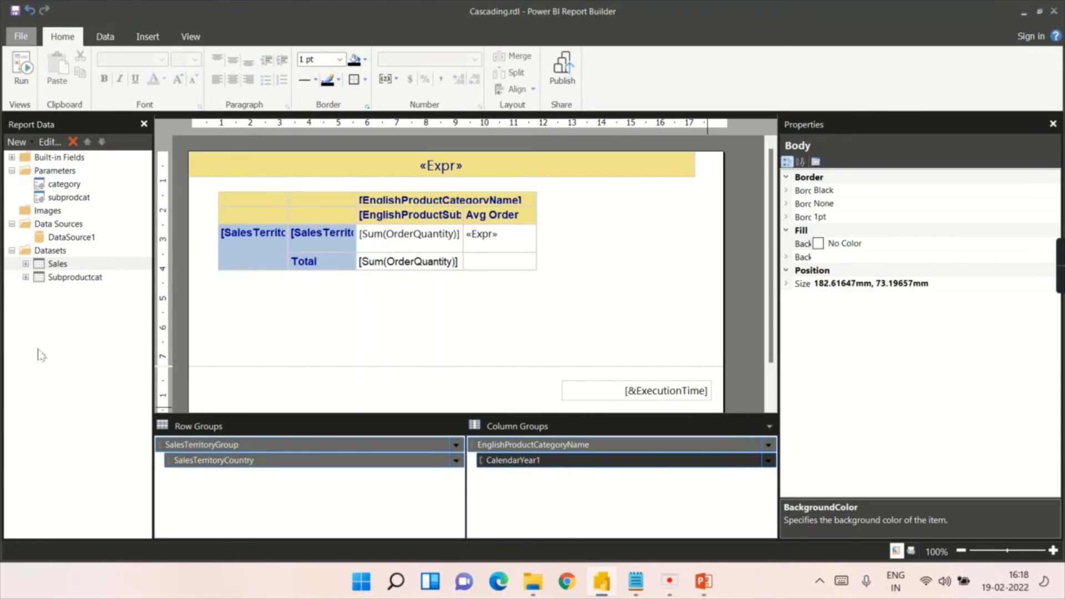
Step: Add a second filter to the Sales dataset with EnglishProductSubcategoryName as its expression
{"action": "double_click", "coordinate": [58, 264]}
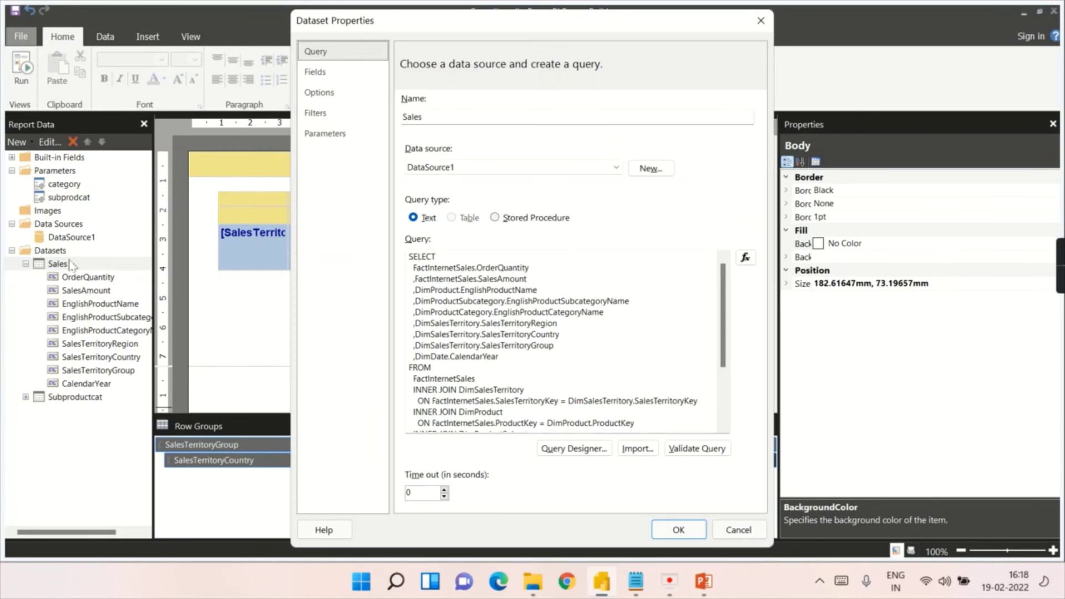
{"action": "left_click", "coordinate": [342, 113]}
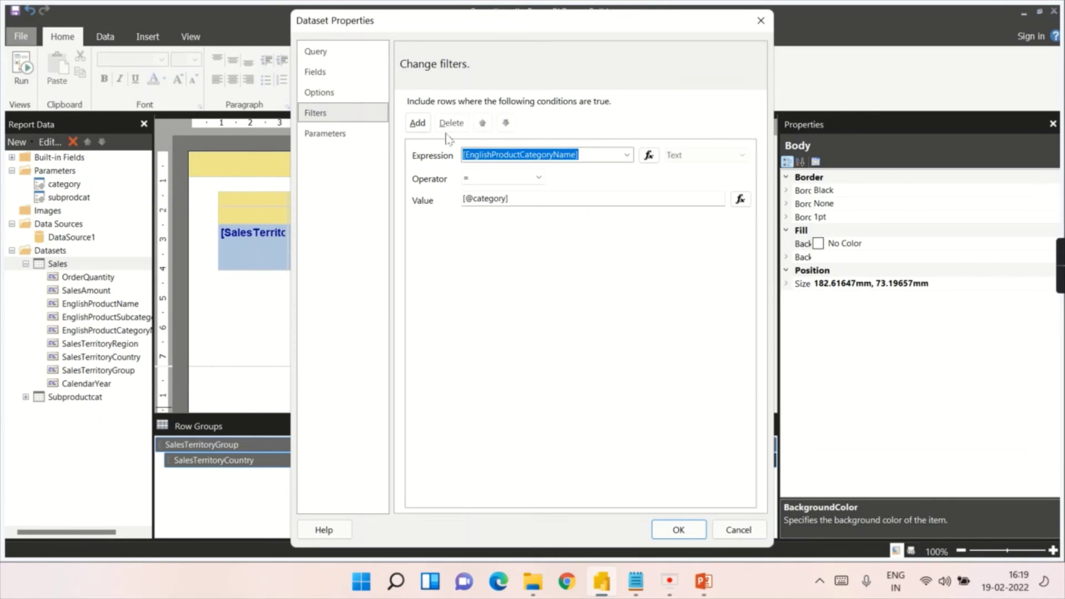
{"action": "left_click", "coordinate": [417, 122]}
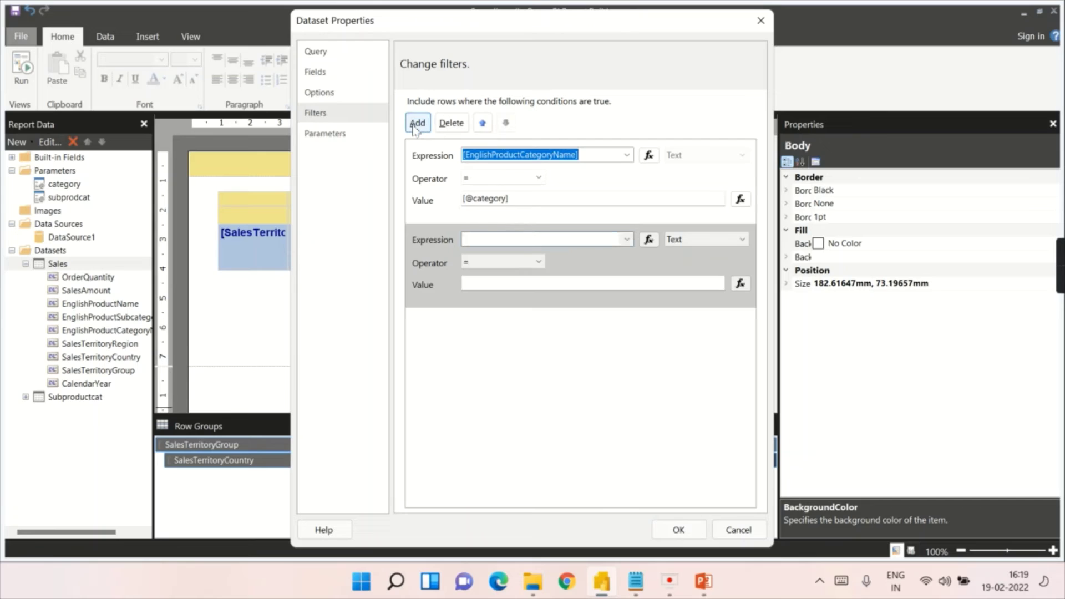
{"action": "left_click", "coordinate": [621, 242]}
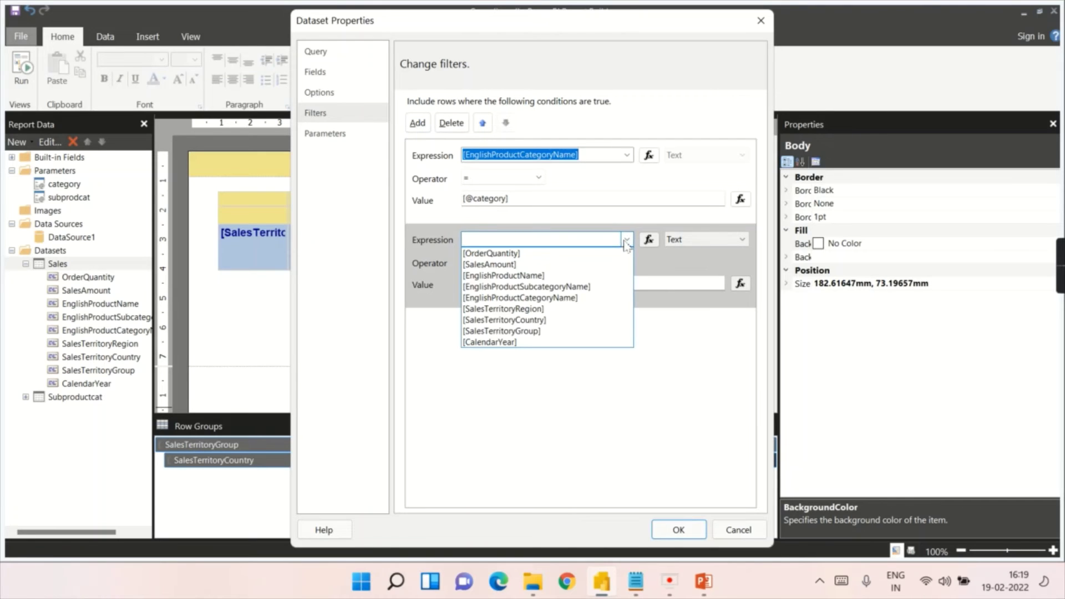
{"action": "left_click", "coordinate": [584, 287]}
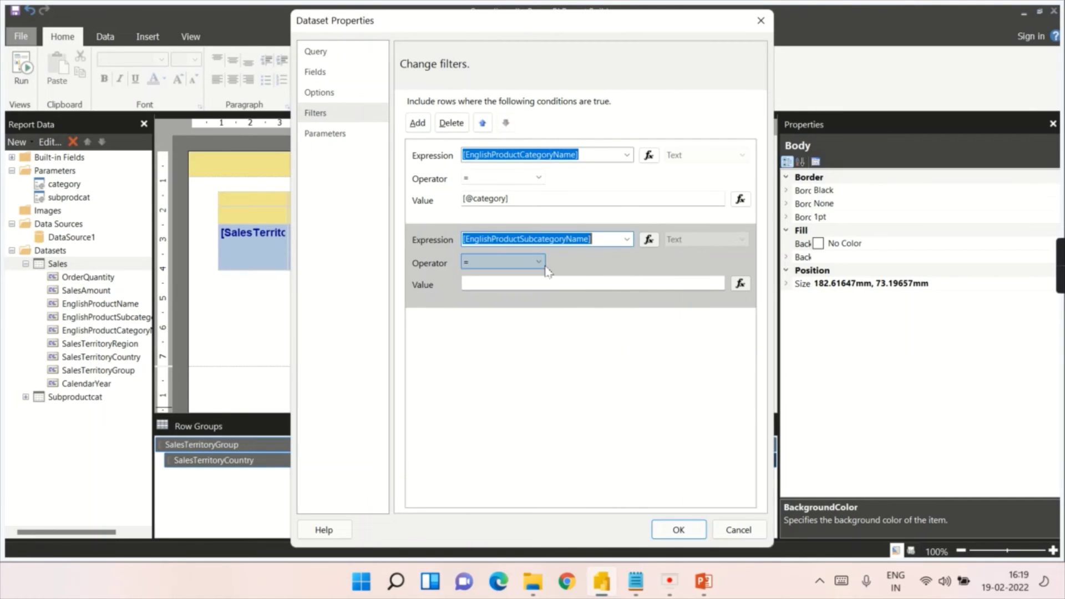
Step: Set the new Sales filter's value to the subprodcat parameter (=Parameters!subprodcat.Value) and save the dataset properties
{"action": "left_click", "coordinate": [740, 283]}
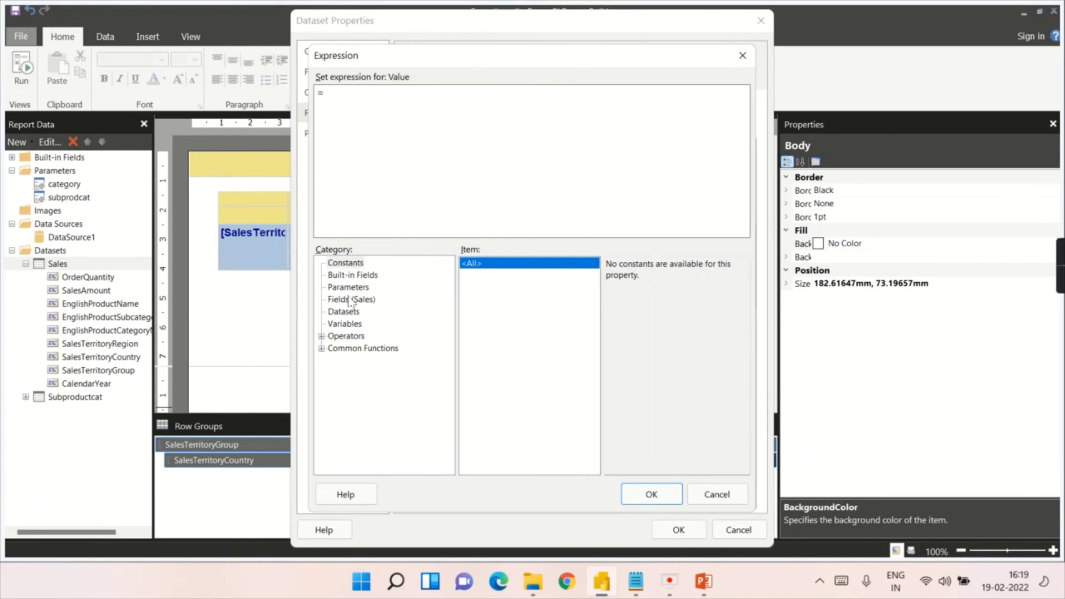
{"action": "left_click", "coordinate": [347, 290]}
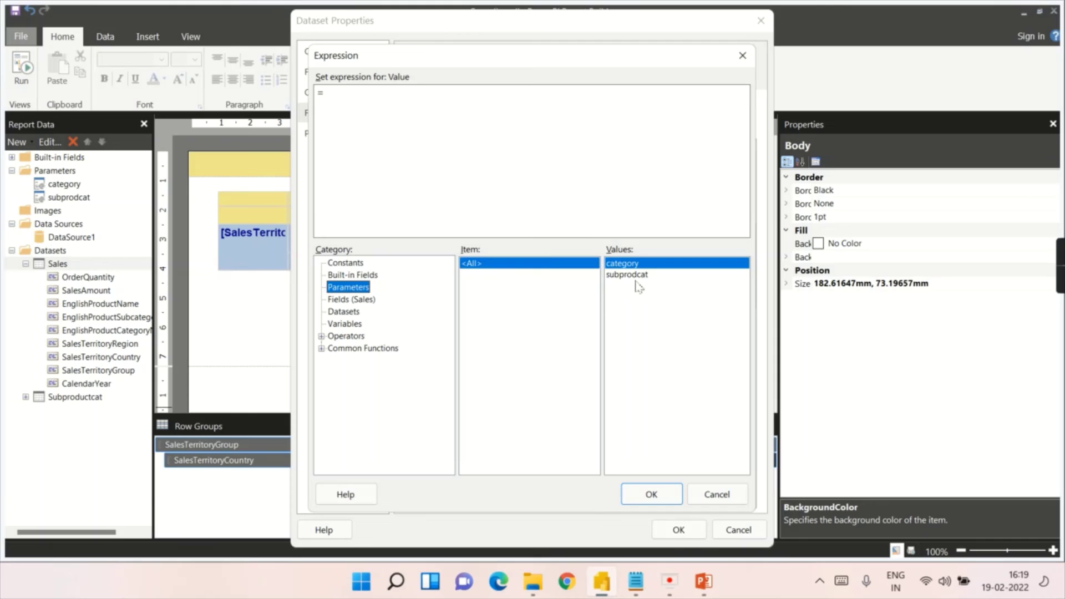
{"action": "left_click", "coordinate": [632, 276]}
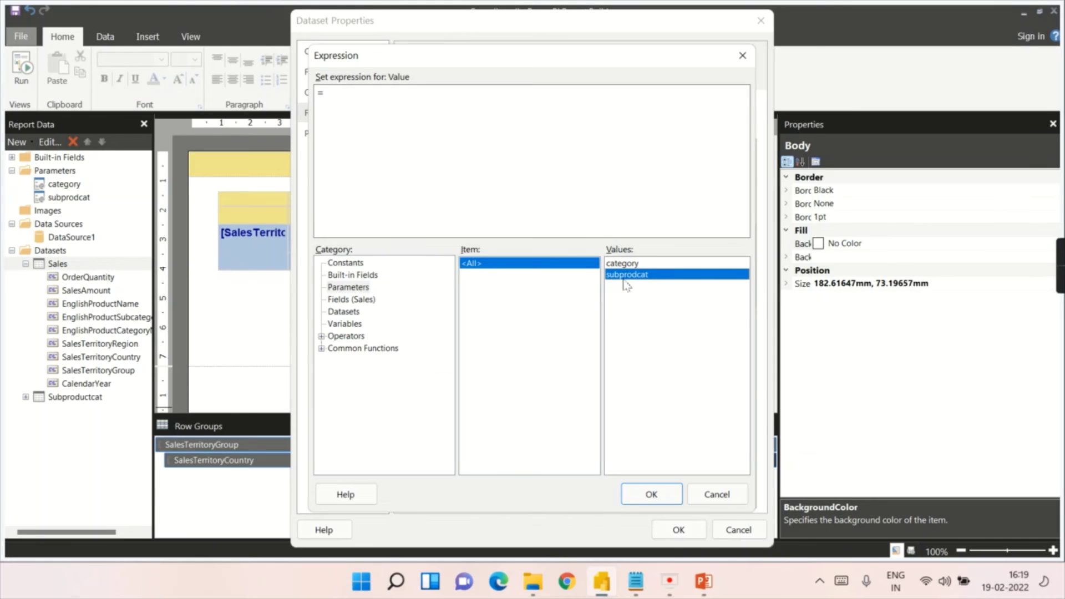
{"action": "double_click", "coordinate": [627, 275]}
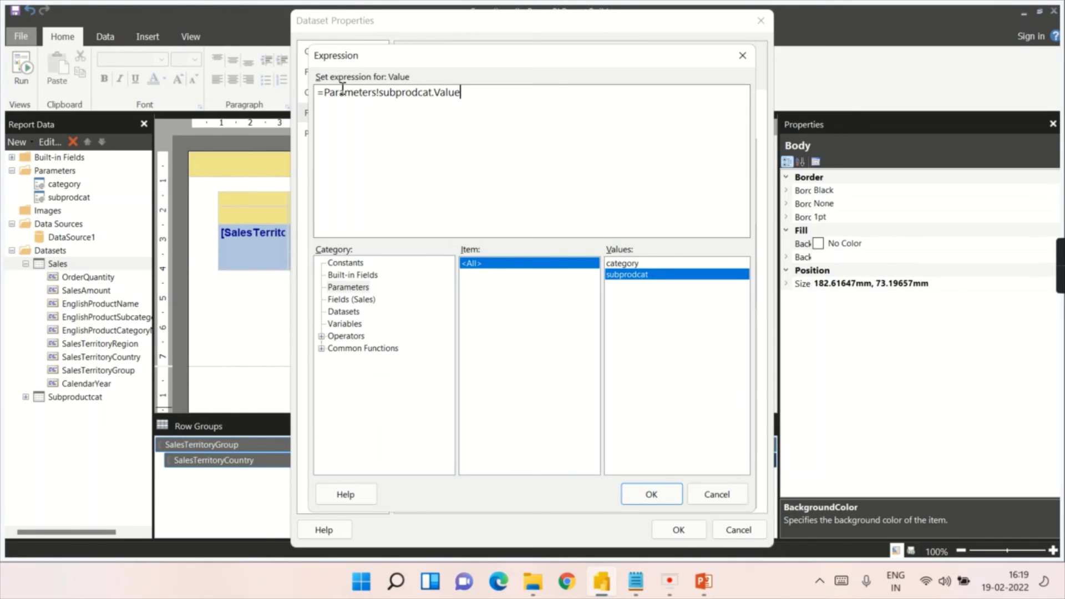
{"action": "left_click", "coordinate": [650, 494]}
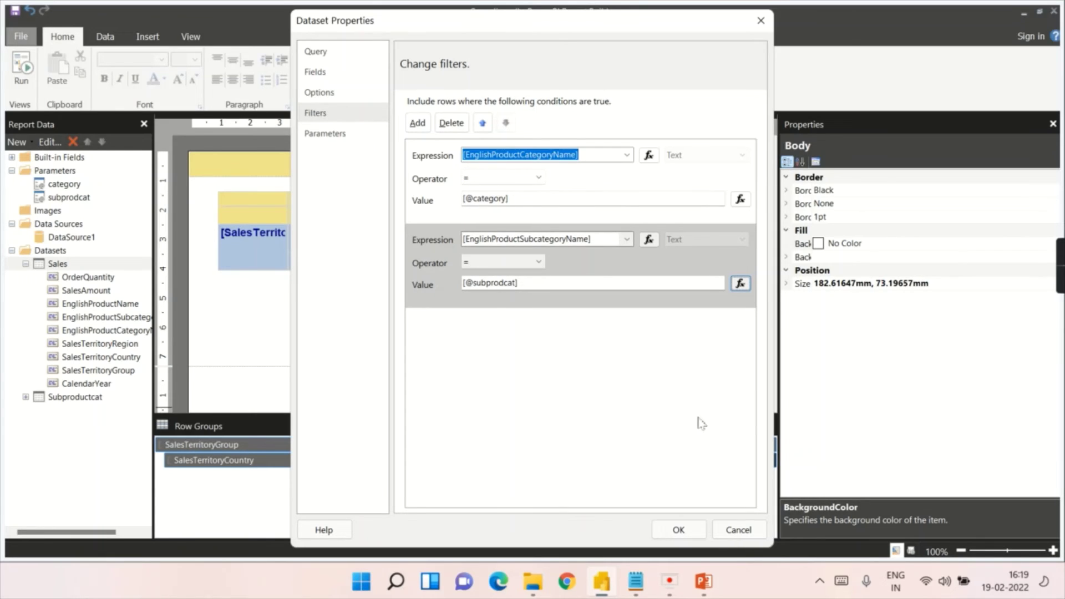
{"action": "left_click", "coordinate": [664, 531]}
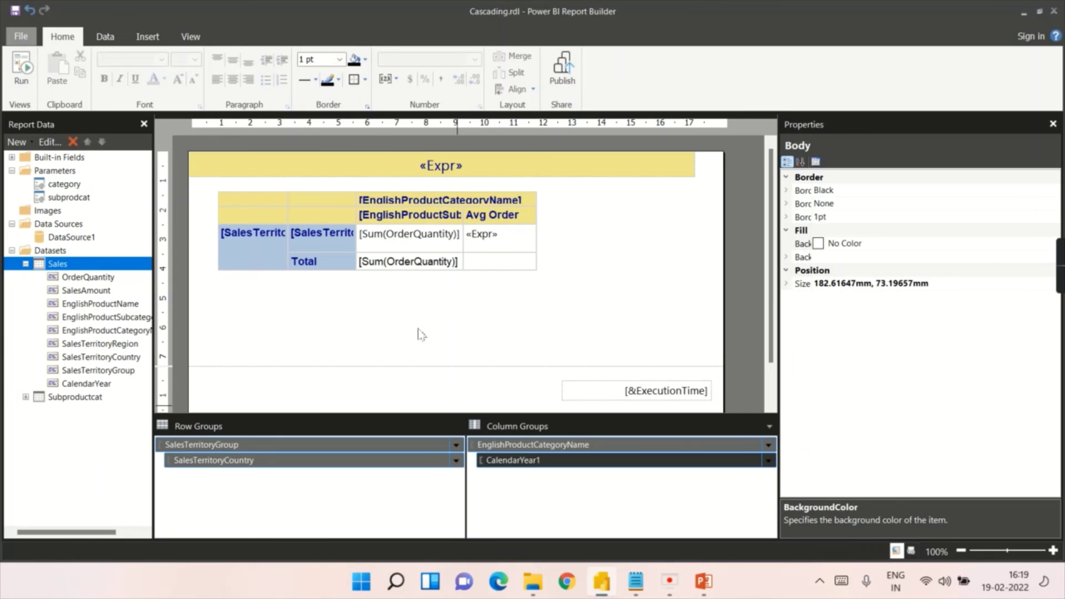
Step: Run the report again and view it for the Bikes category and the Mountain Bikes subcategory
{"action": "left_click", "coordinate": [23, 72]}
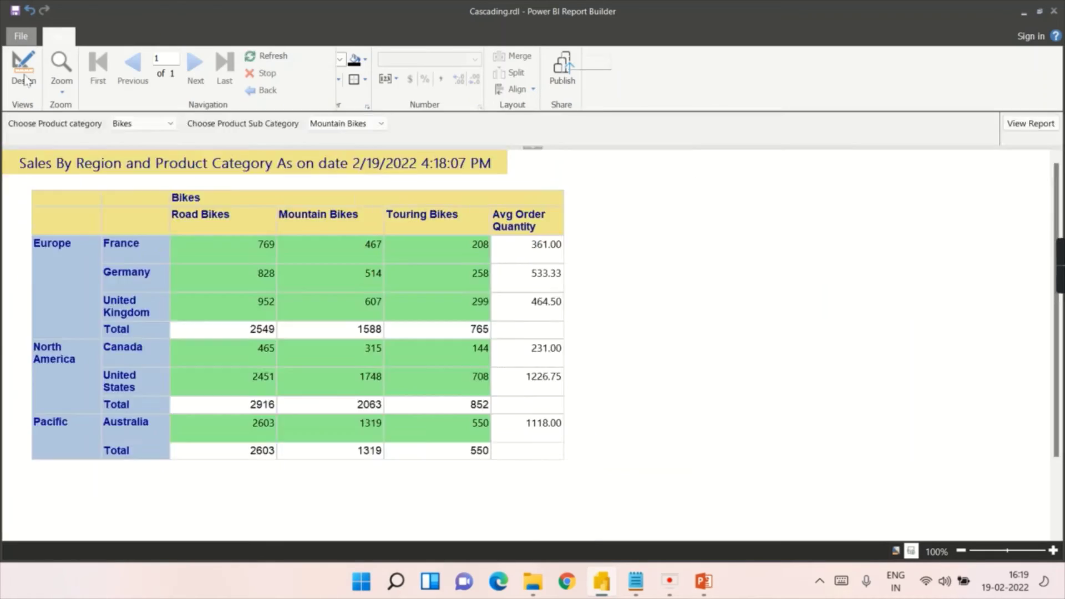
{"action": "left_click", "coordinate": [147, 124]}
{"action": "left_click", "coordinate": [148, 160]}
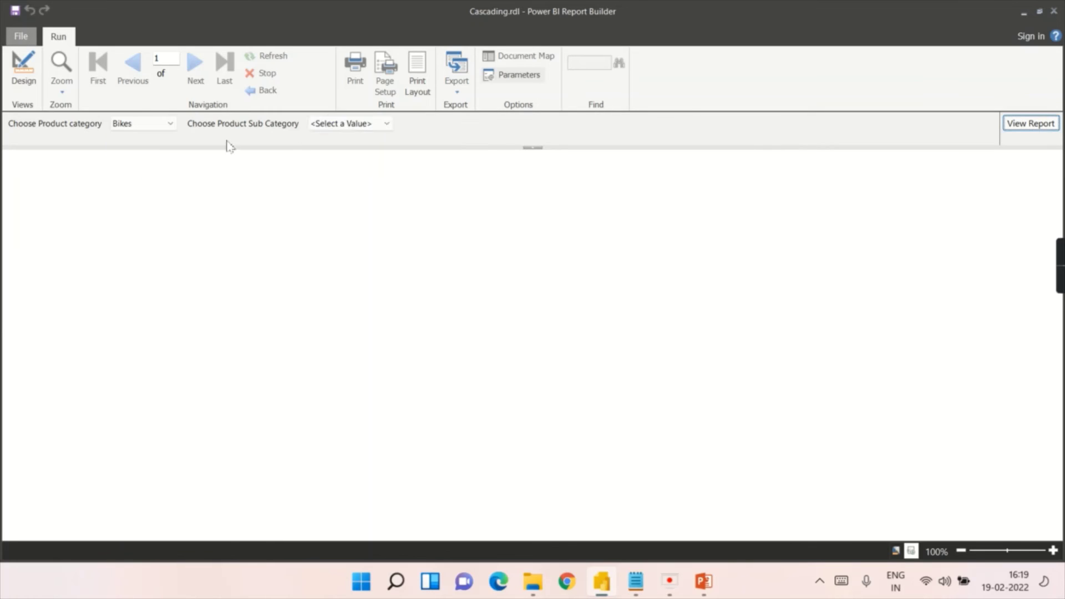
{"action": "left_click", "coordinate": [369, 123]}
{"action": "left_click", "coordinate": [368, 147]}
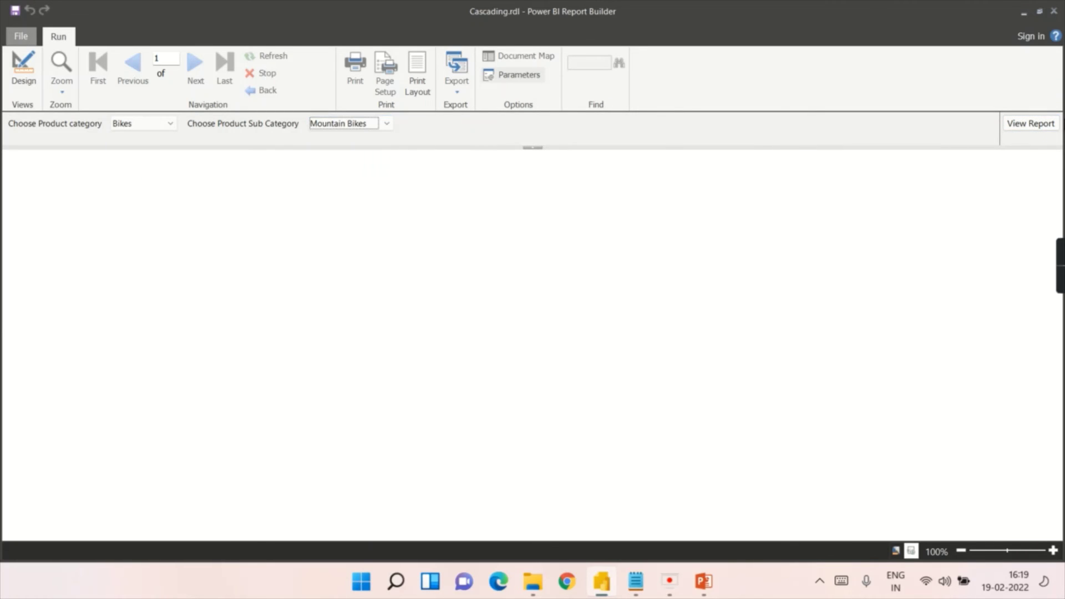
{"action": "left_click", "coordinate": [1031, 123]}
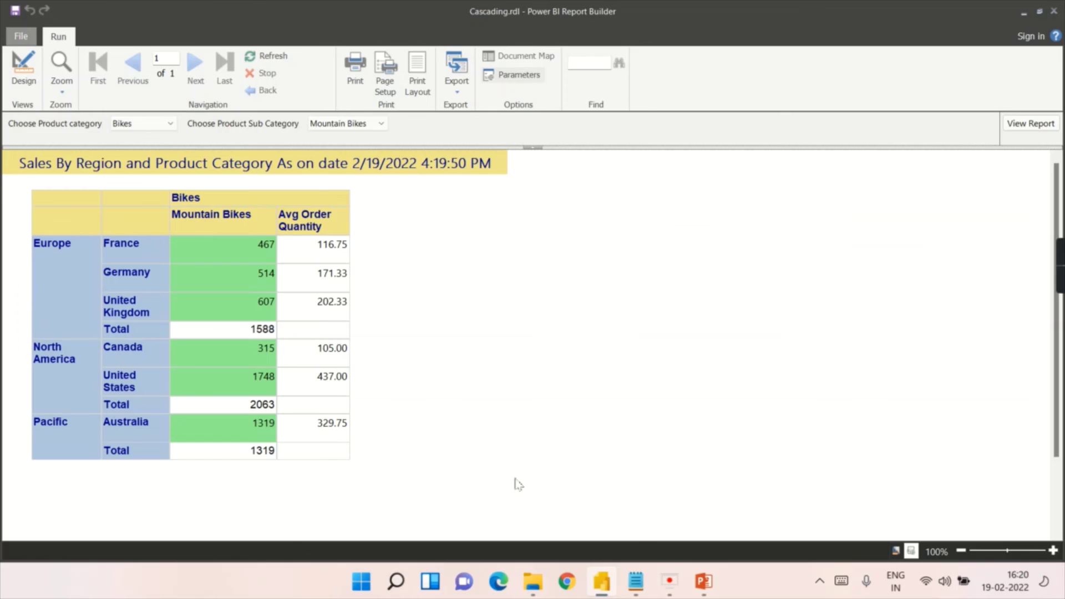
Step: Return to the report design, collapse the Datasets folder and locate the category and subprodcat parameters
{"action": "mouse_move", "coordinate": [1058, 267]}
{"action": "left_click", "coordinate": [24, 67]}
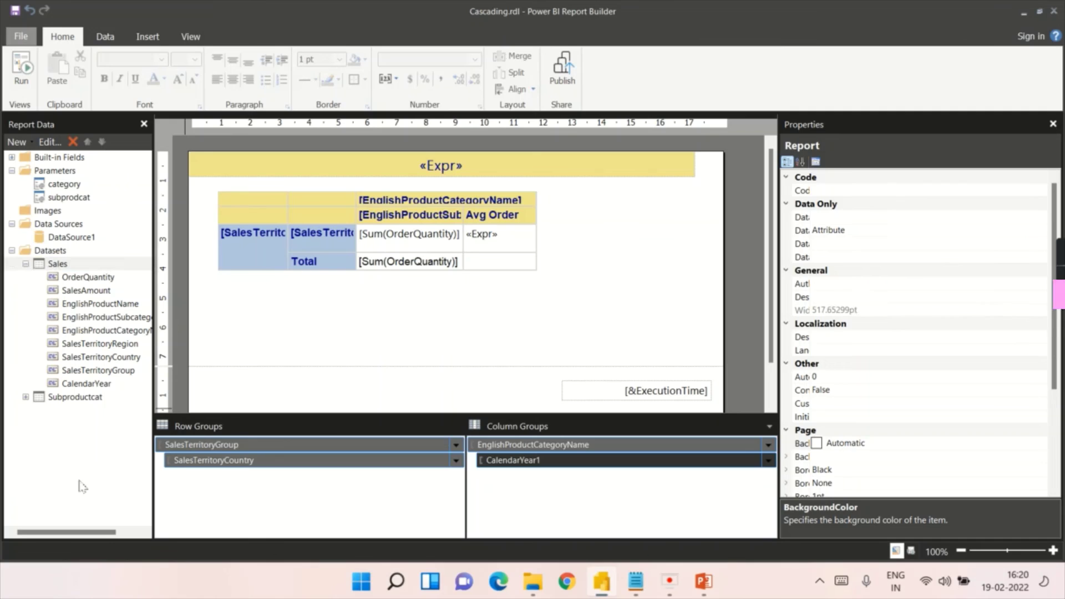
{"action": "left_click", "coordinate": [12, 250]}
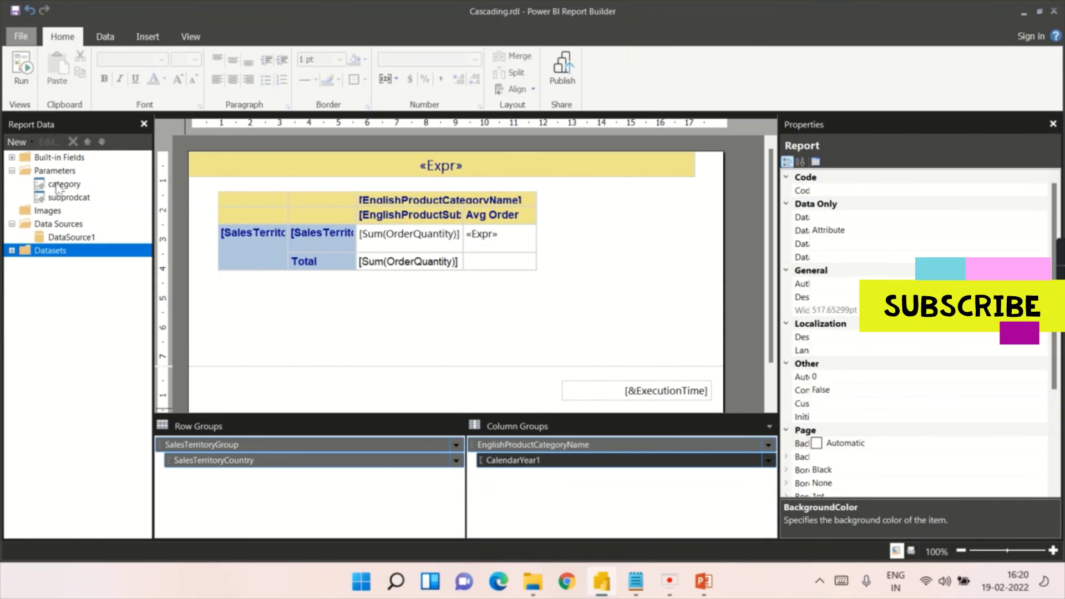
{"action": "left_click", "coordinate": [64, 183]}
{"action": "left_click", "coordinate": [58, 198]}
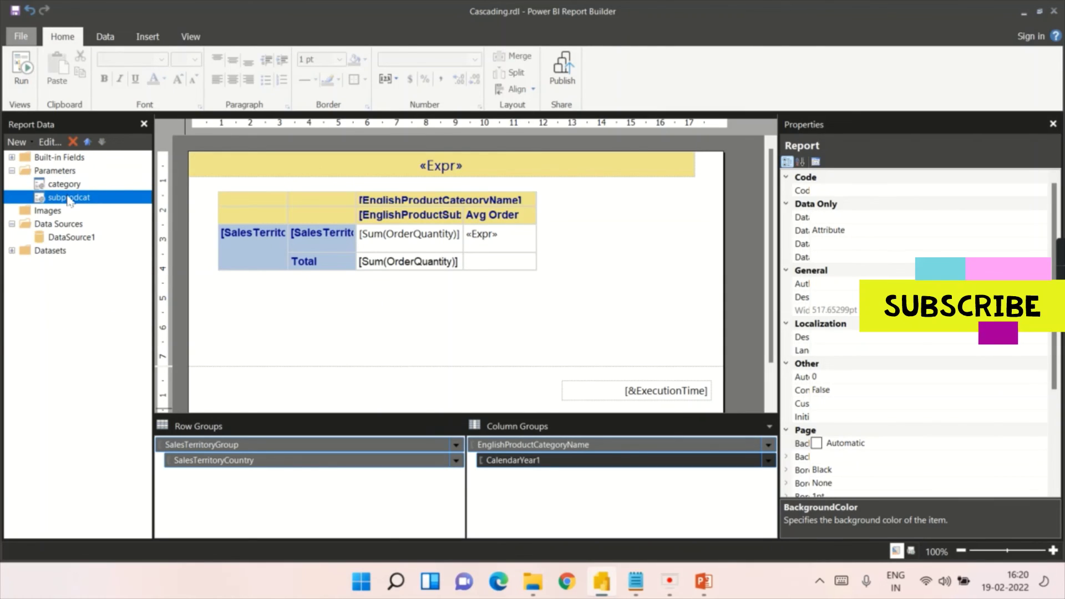
{"action": "left_click", "coordinate": [66, 185]}
{"action": "left_click", "coordinate": [62, 199]}
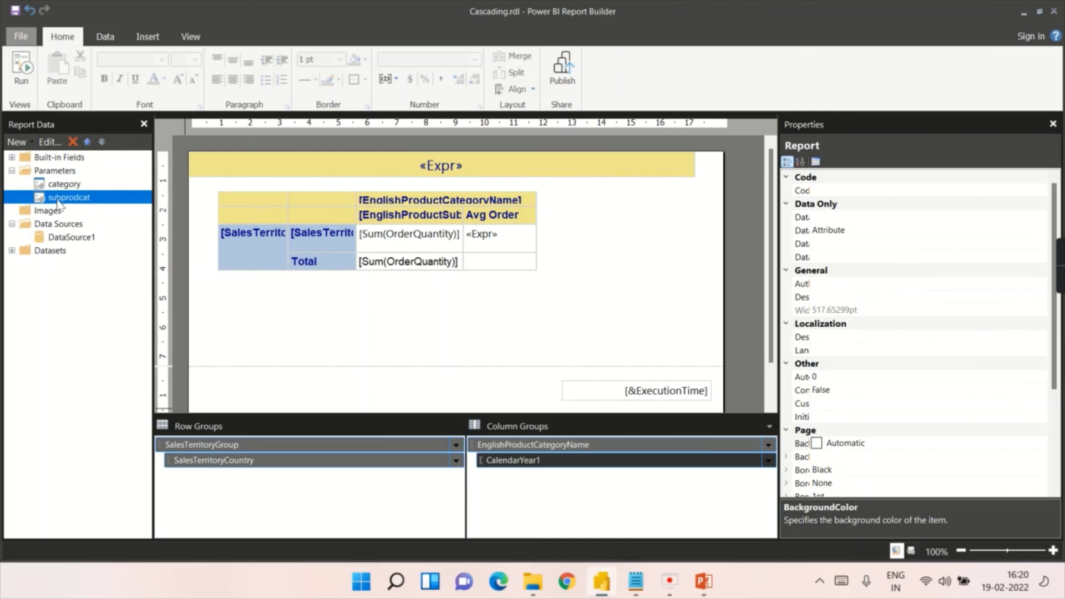
Step: Expand the Datasets folder, collapse the Sales field list and select the Subproductcat dataset
{"action": "left_click", "coordinate": [12, 250]}
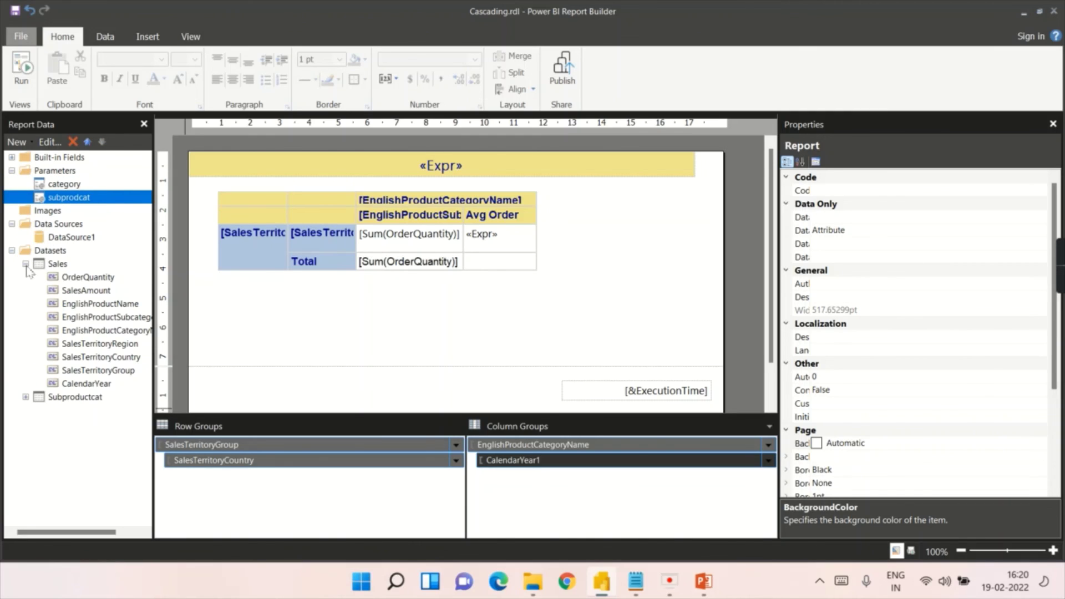
{"action": "left_click", "coordinate": [26, 263]}
{"action": "left_click", "coordinate": [61, 278]}
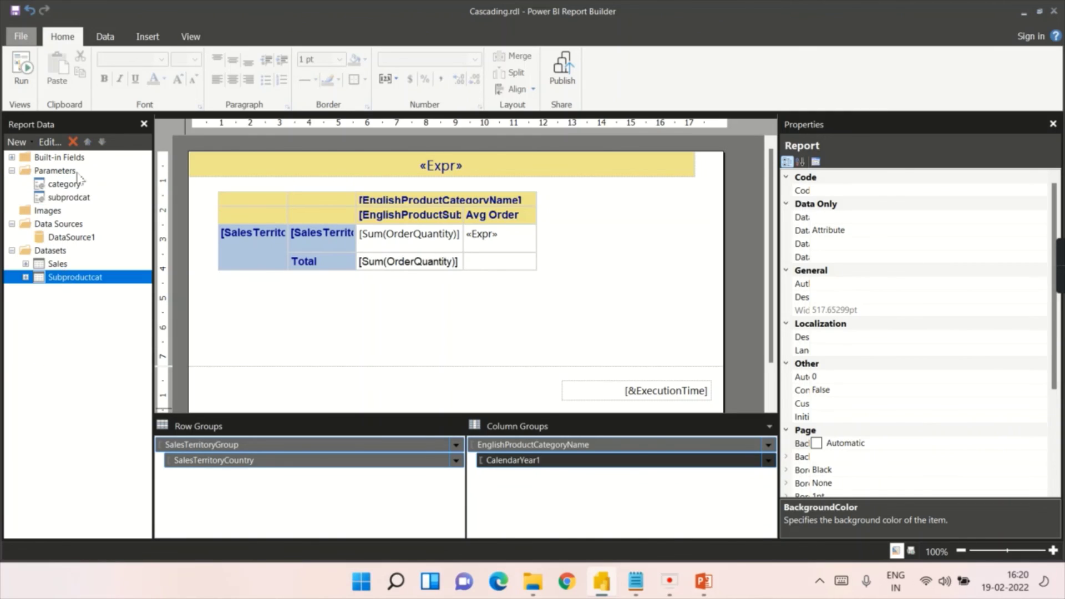
Step: Review the filter on the Subproductcat dataset that supplies the cascading subcategory values, and close its properties without changes
{"action": "left_click", "coordinate": [51, 186]}
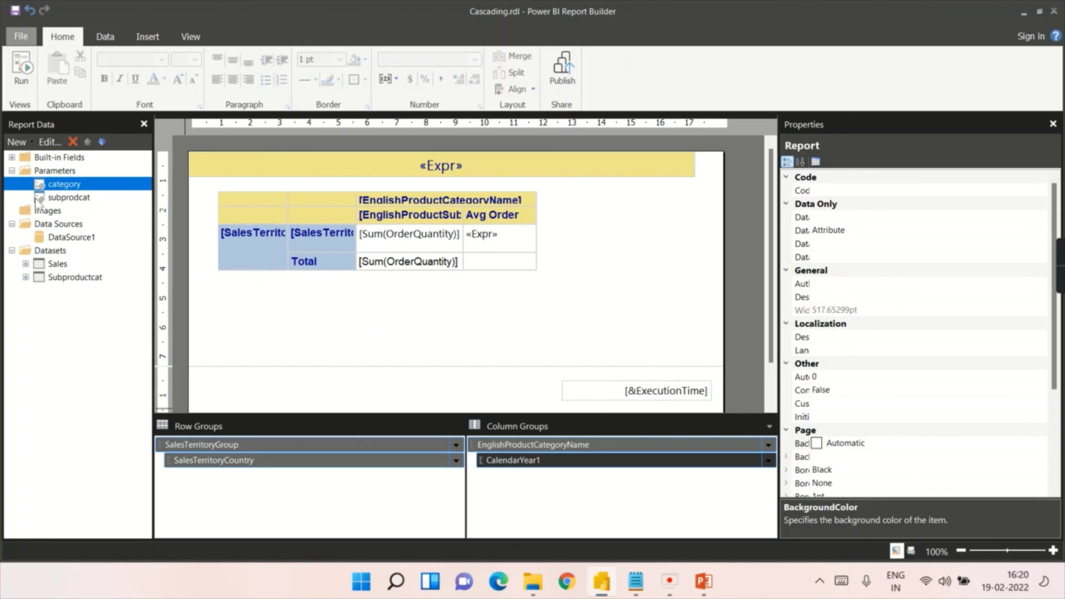
{"action": "left_click", "coordinate": [54, 200]}
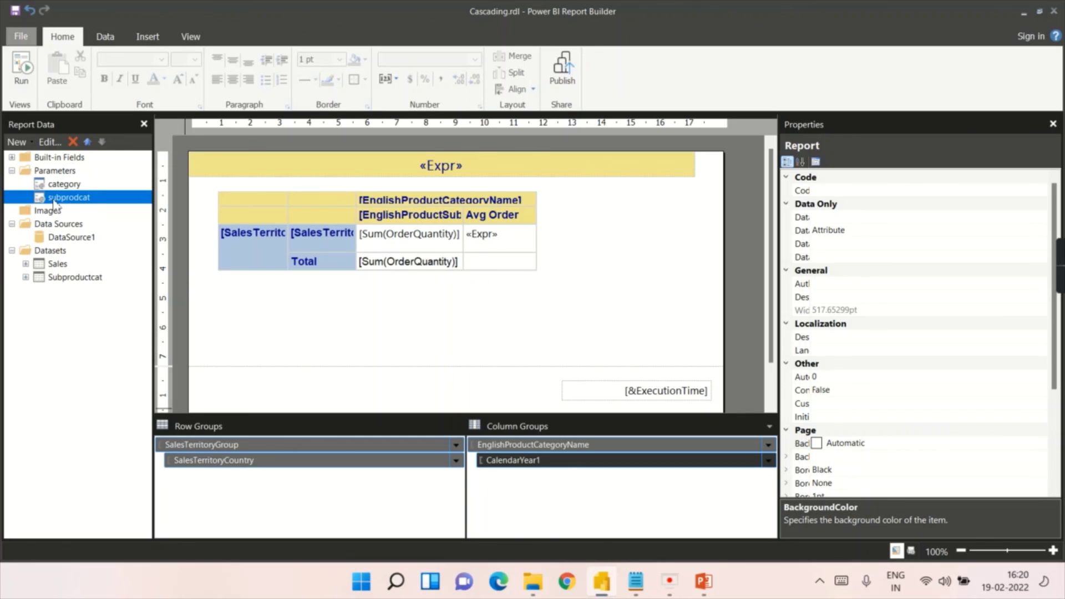
{"action": "left_click", "coordinate": [55, 280]}
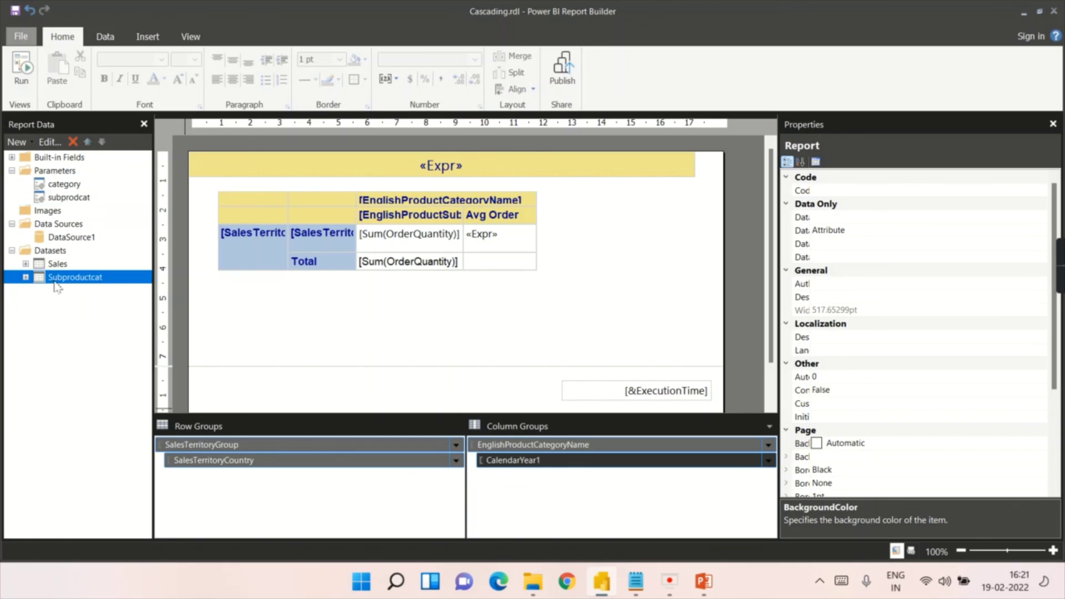
{"action": "double_click", "coordinate": [39, 279]}
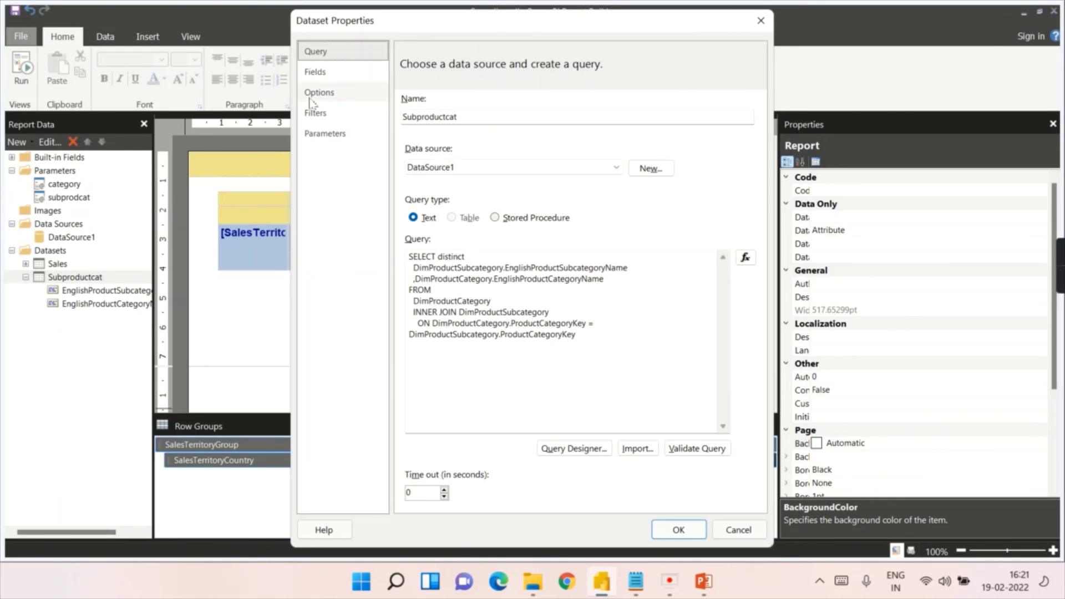
{"action": "left_click", "coordinate": [350, 114]}
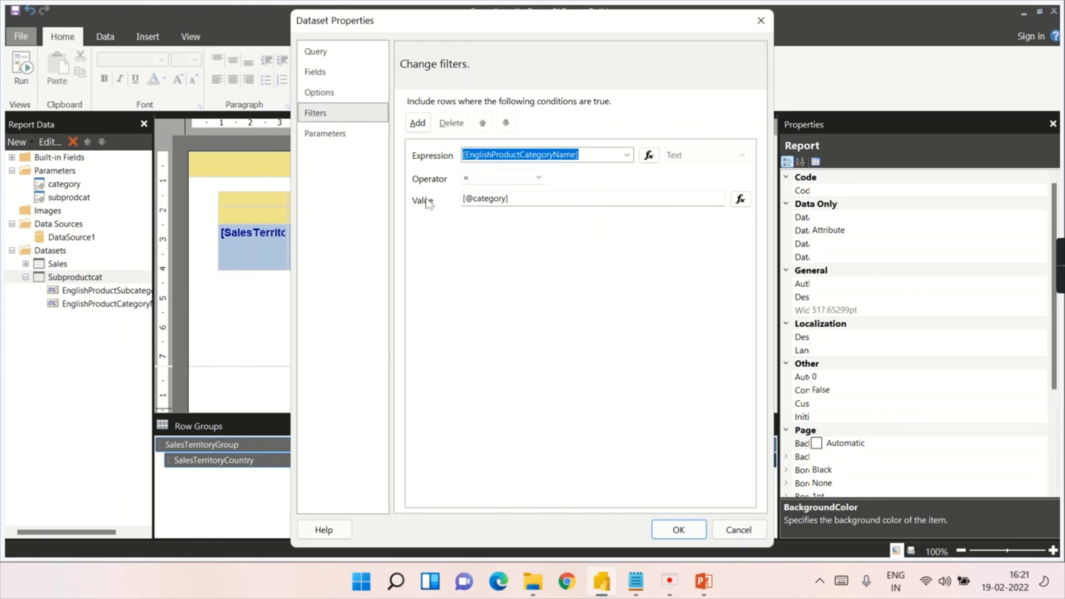
{"action": "left_click", "coordinate": [761, 20]}
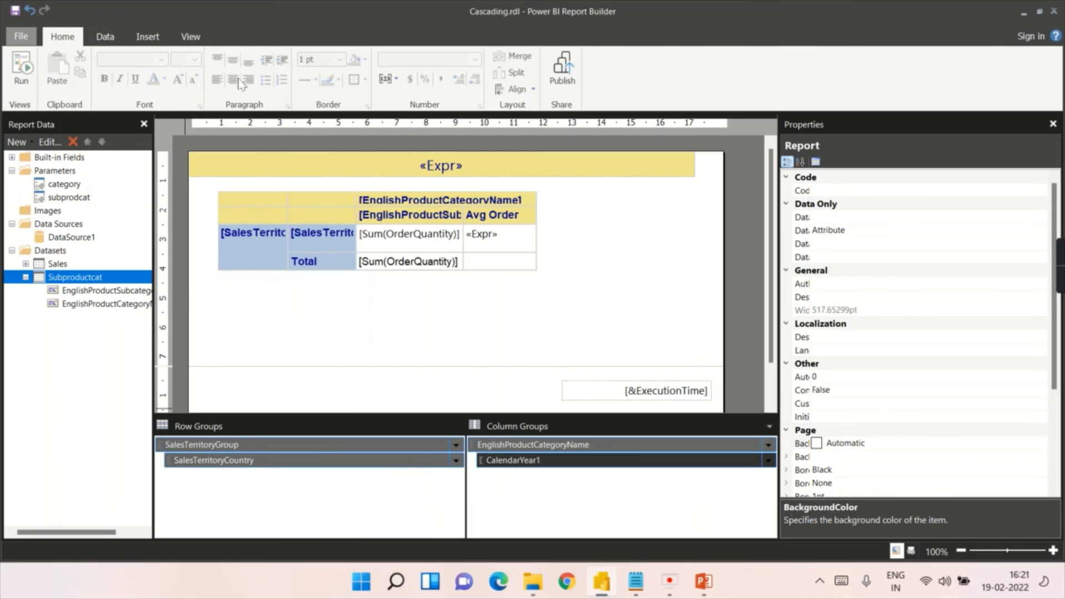
Step: Review the category and subcategory filters on the Sales dataset and cancel out of its properties
{"action": "left_click", "coordinate": [70, 266]}
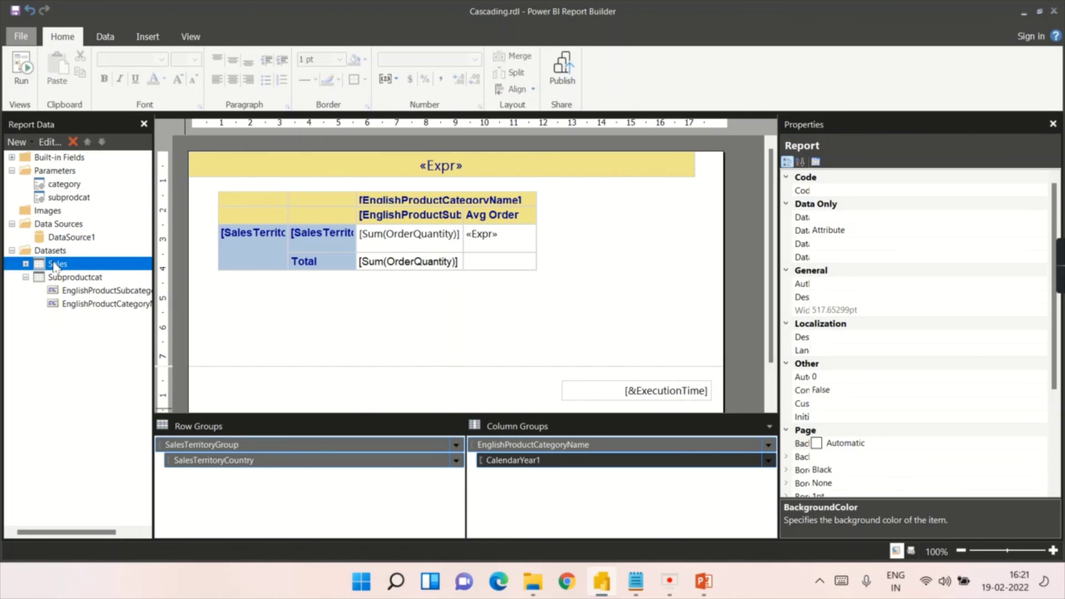
{"action": "double_click", "coordinate": [55, 265]}
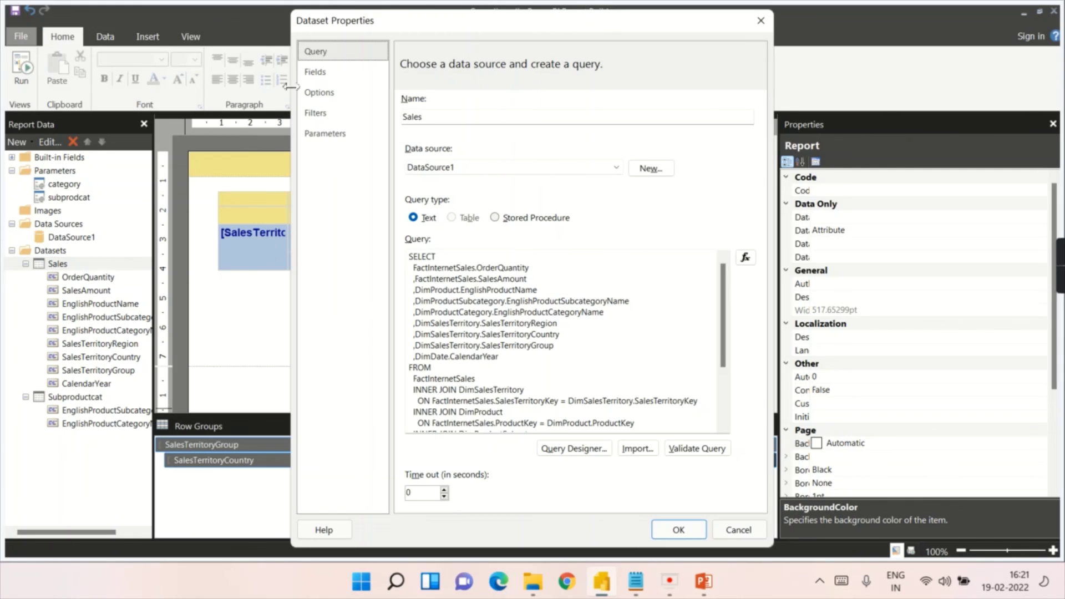
{"action": "left_click", "coordinate": [315, 113]}
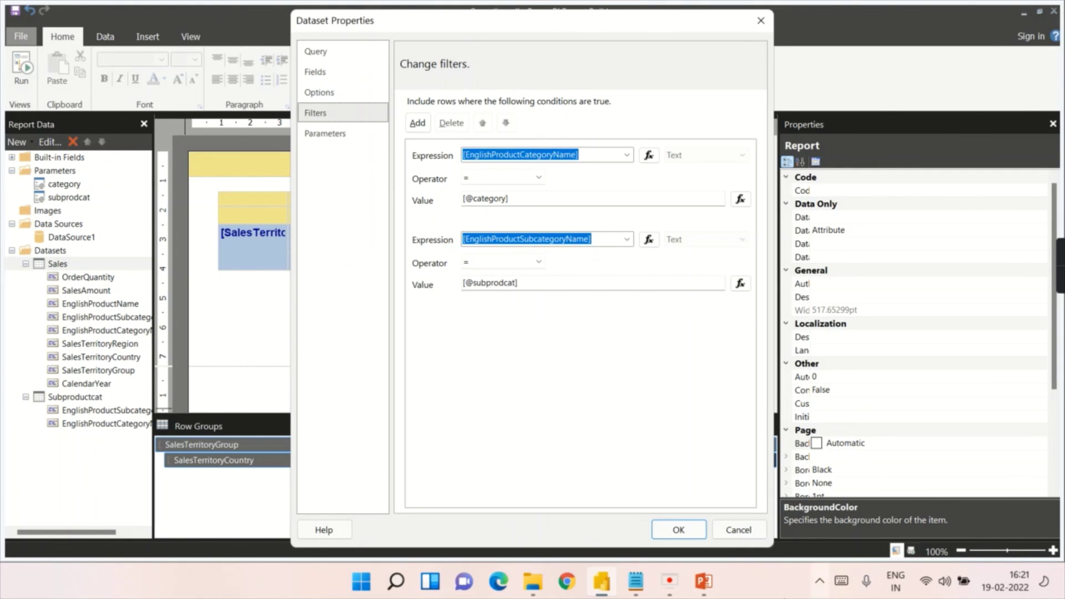
{"action": "left_click", "coordinate": [738, 530]}
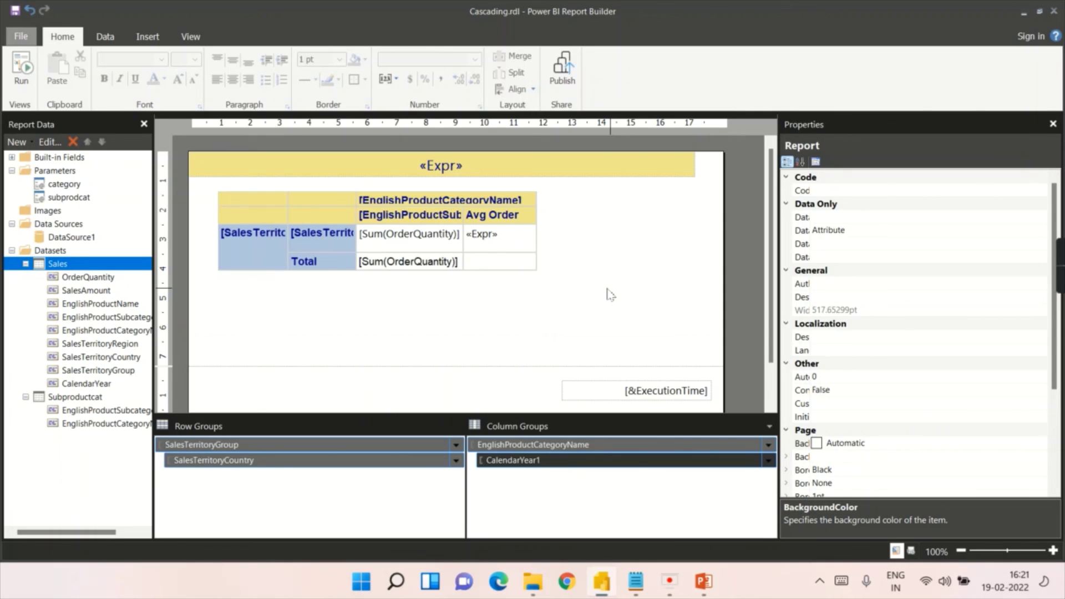
{"action": "mouse_move", "coordinate": [1056, 274]}
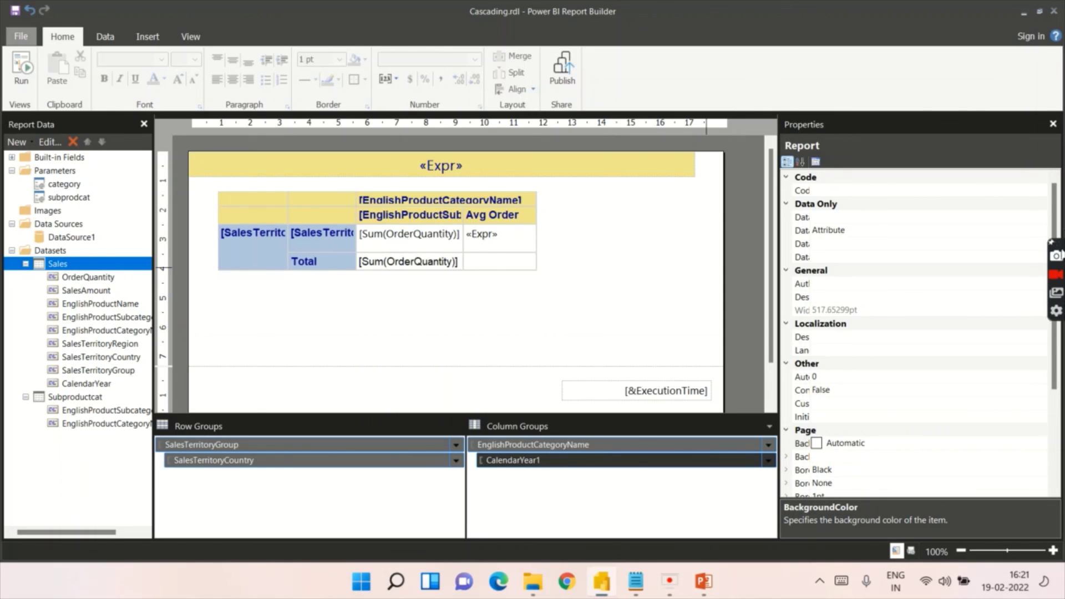